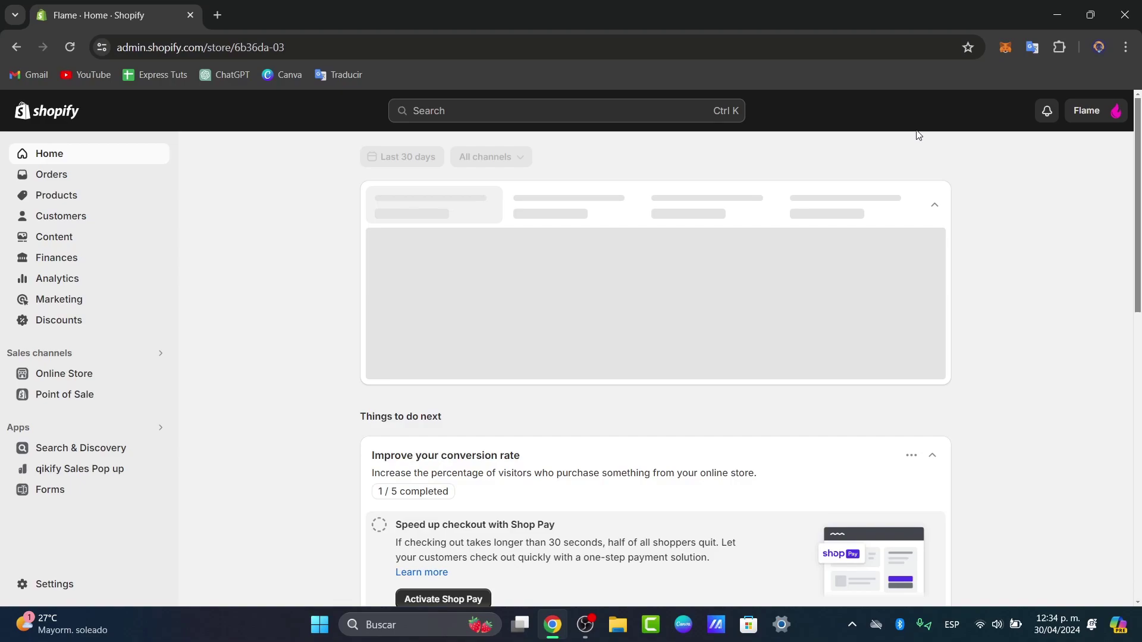
# Start creating a new store from the store list and describe the business as "I'm just starting".
pyautogui.click(1097, 113)
pyautogui.click(1002, 186)
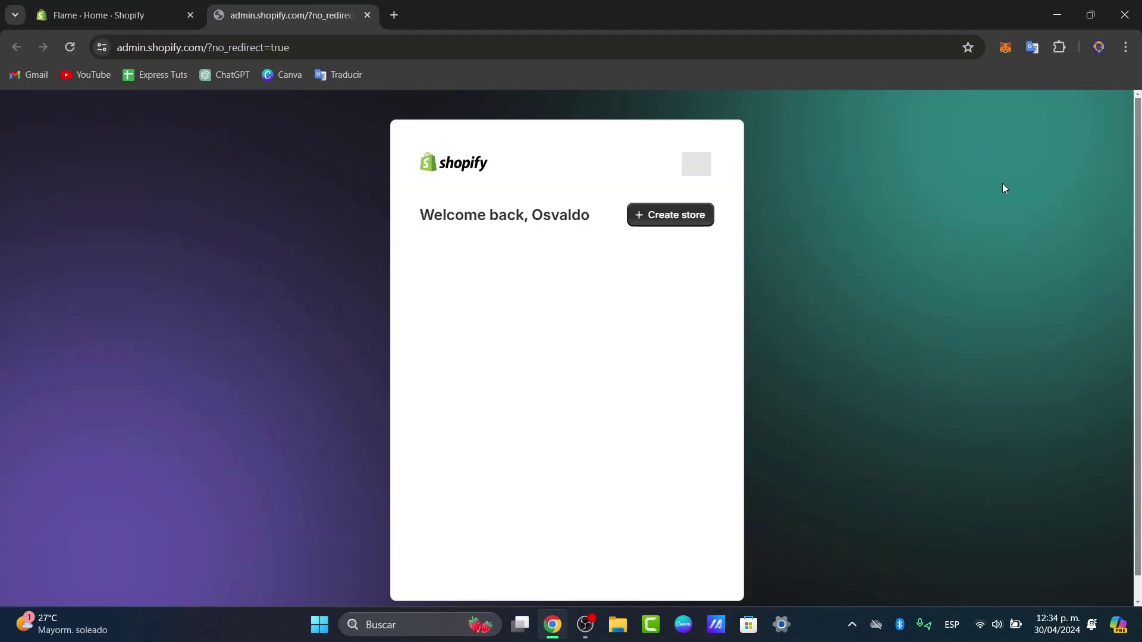
pyautogui.click(660, 215)
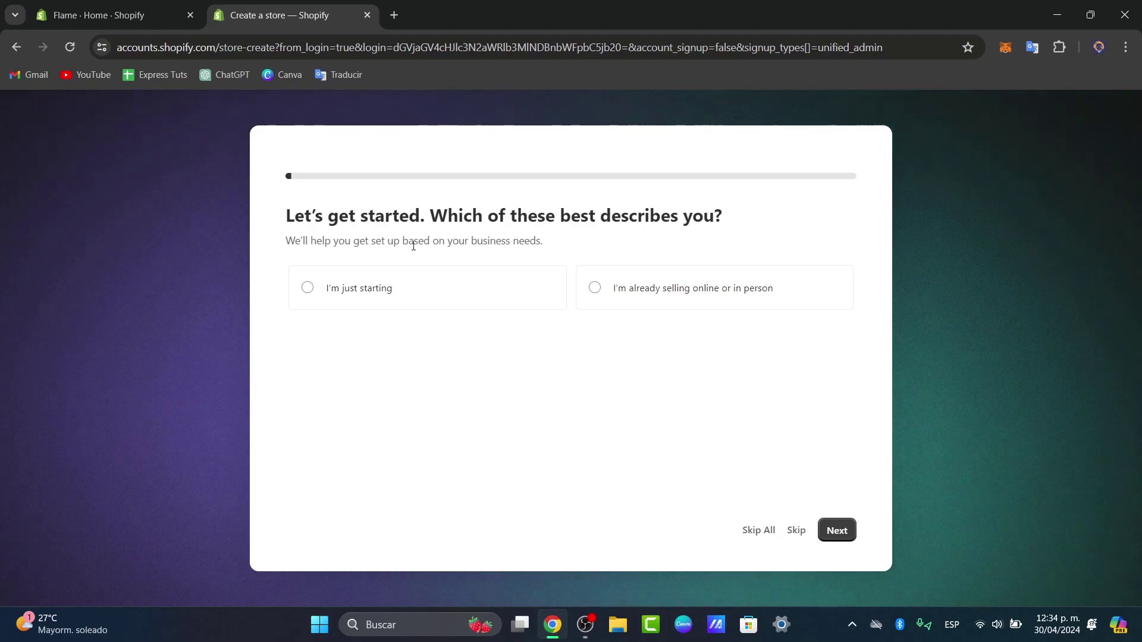
pyautogui.click(428, 306)
pyautogui.click(832, 530)
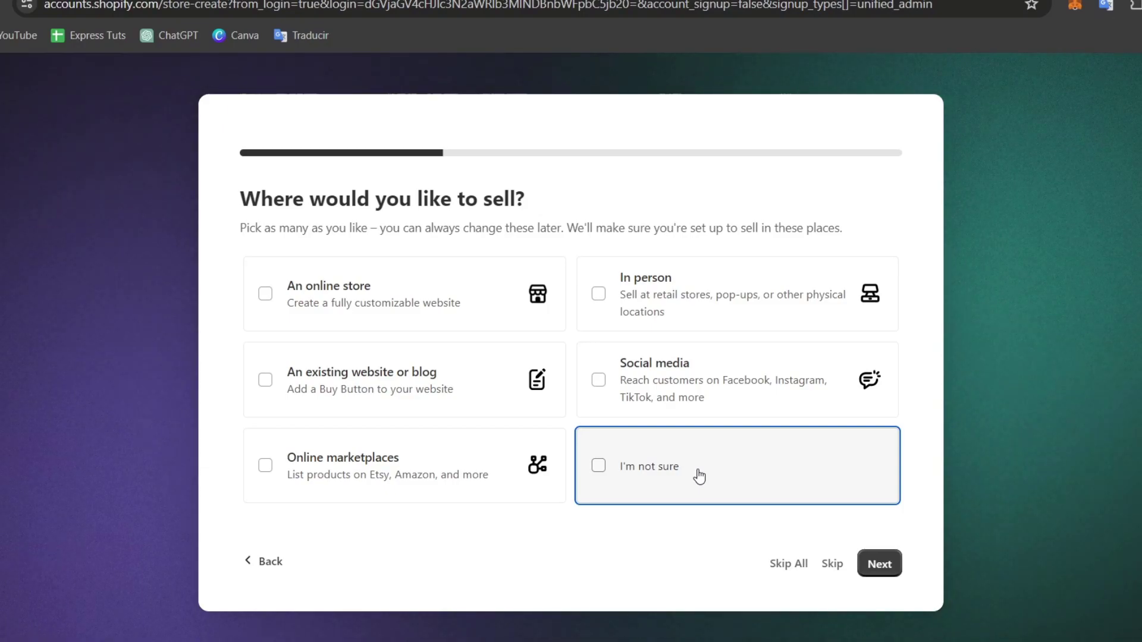
# Choose Social media, In person and Online marketplaces as the places to sell, and continue.
pyautogui.click(670, 381)
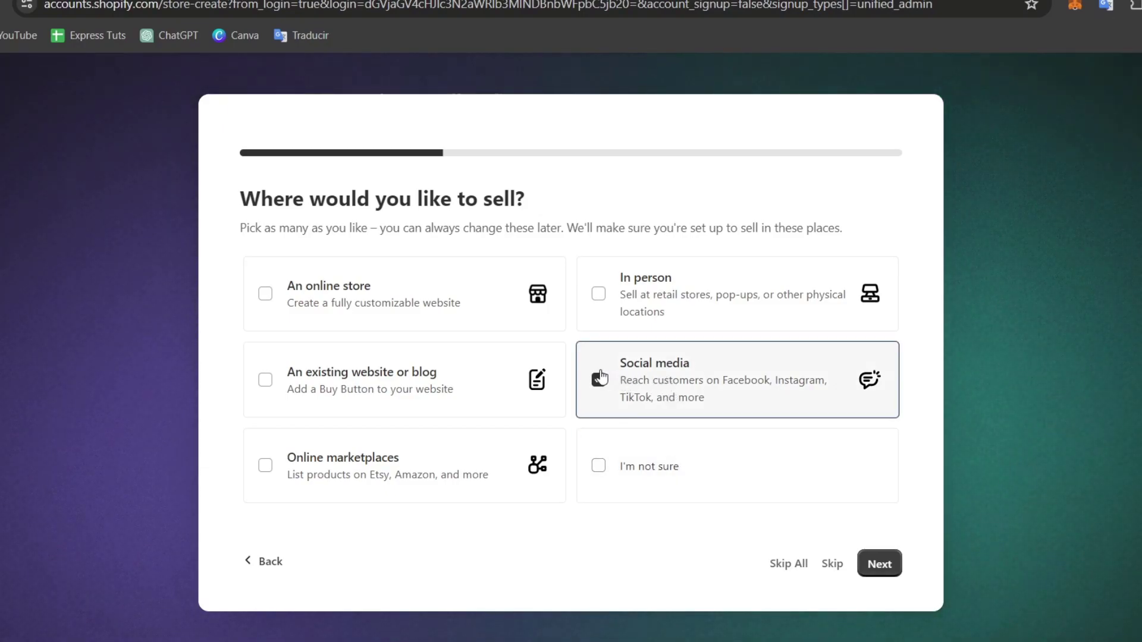
pyautogui.click(617, 317)
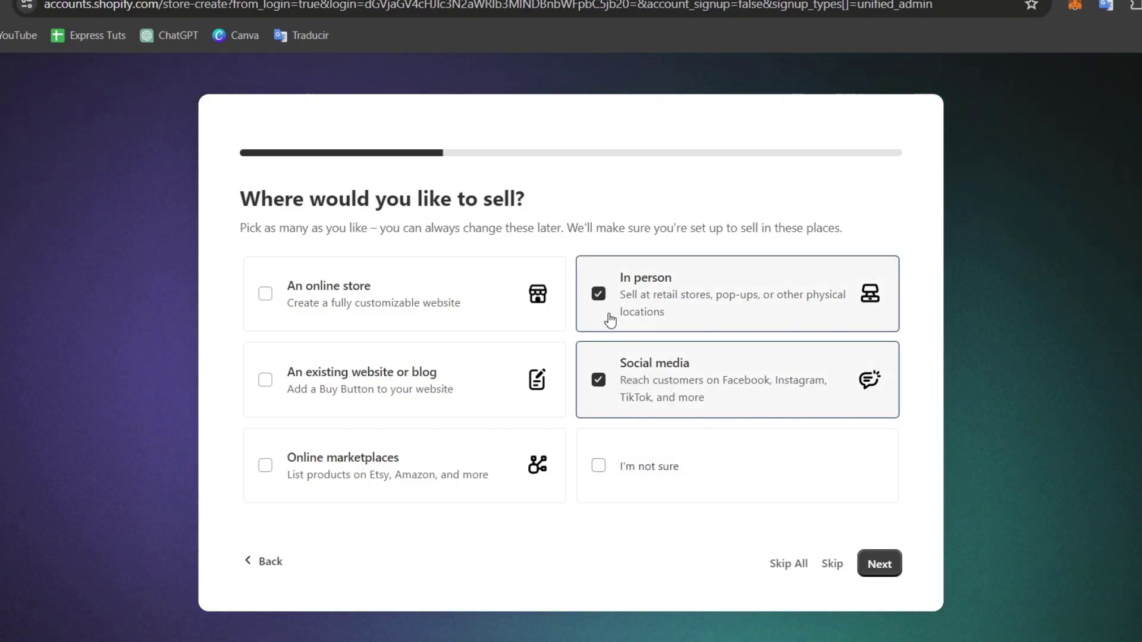
pyautogui.click(366, 476)
pyautogui.click(884, 575)
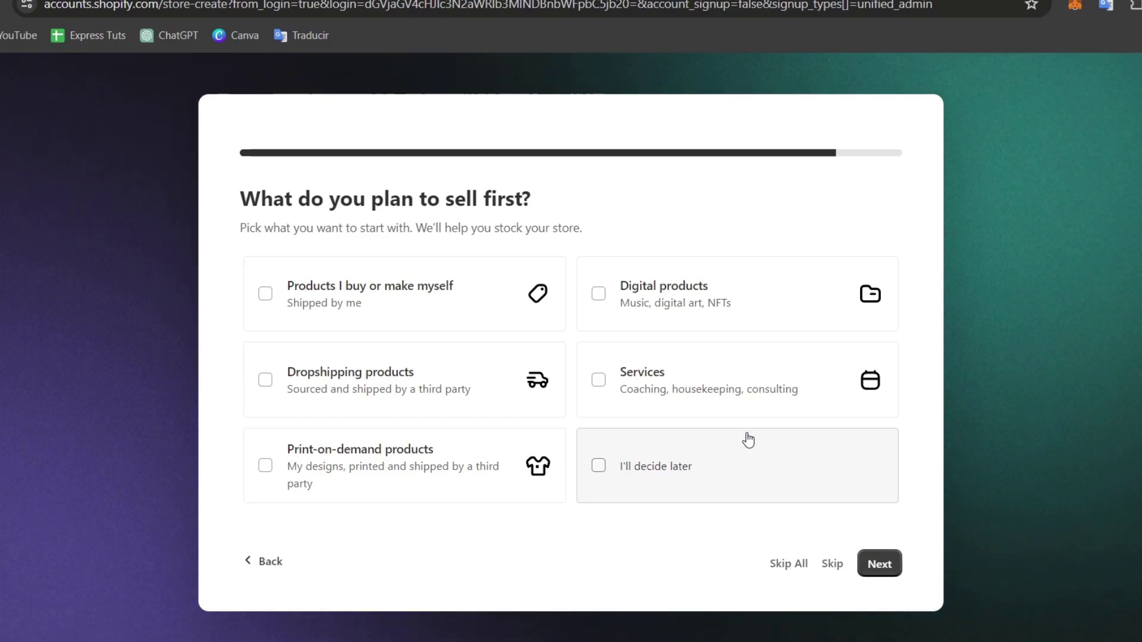
# Choose Services as what to sell first and accept Mexico as the business location.
pyautogui.click(721, 391)
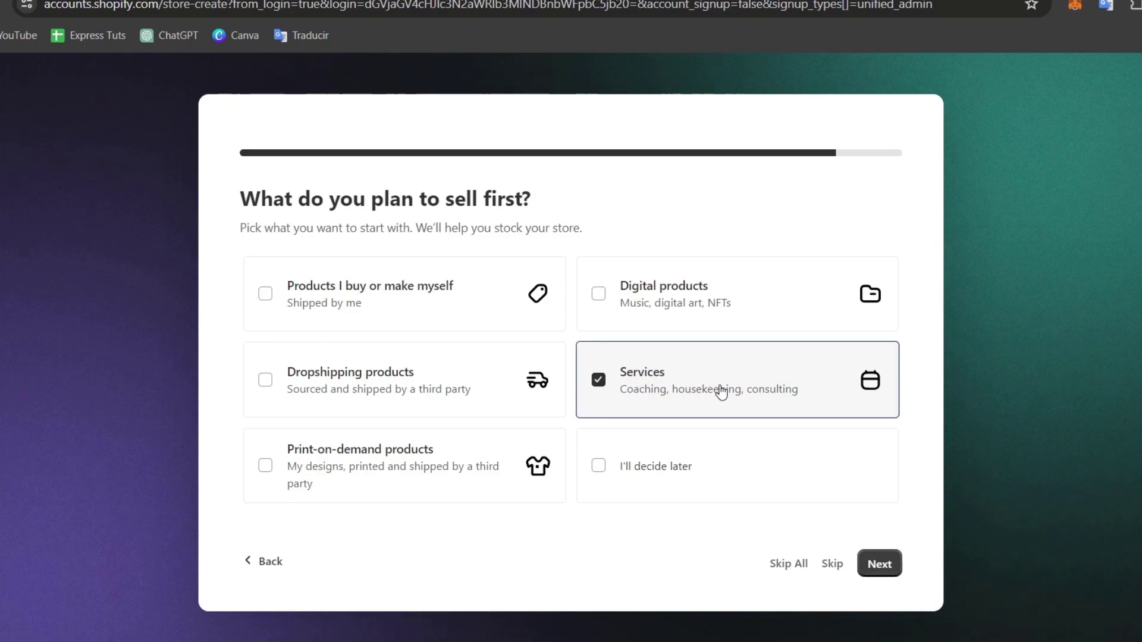
pyautogui.click(873, 563)
pyautogui.moveTo(550, 300); pyautogui.dragTo(768, 299)
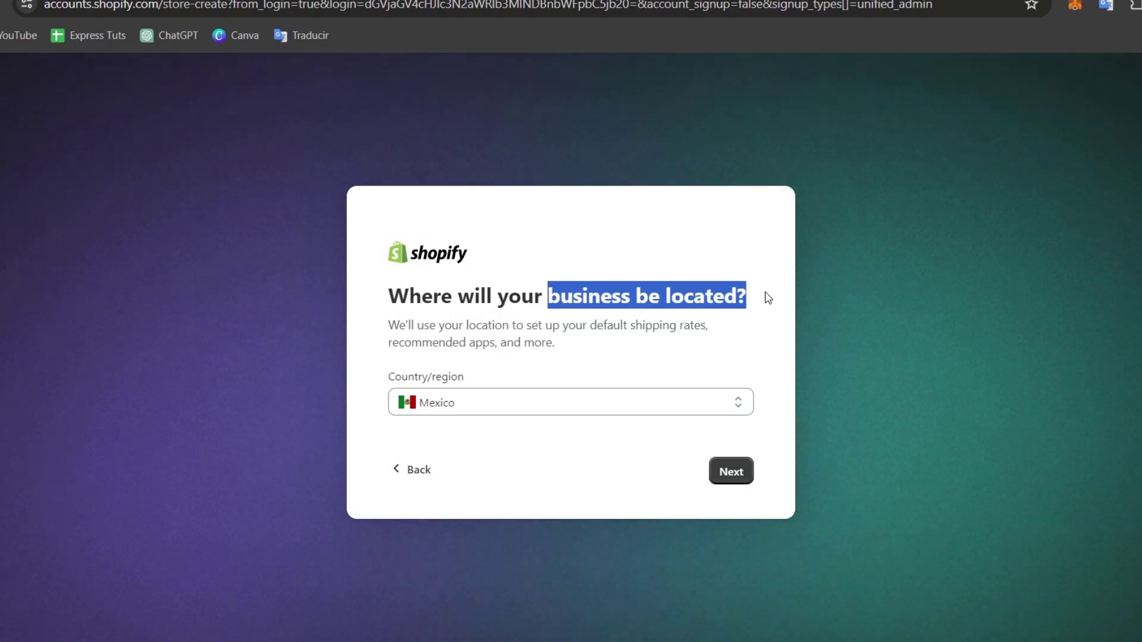
pyautogui.click(721, 474)
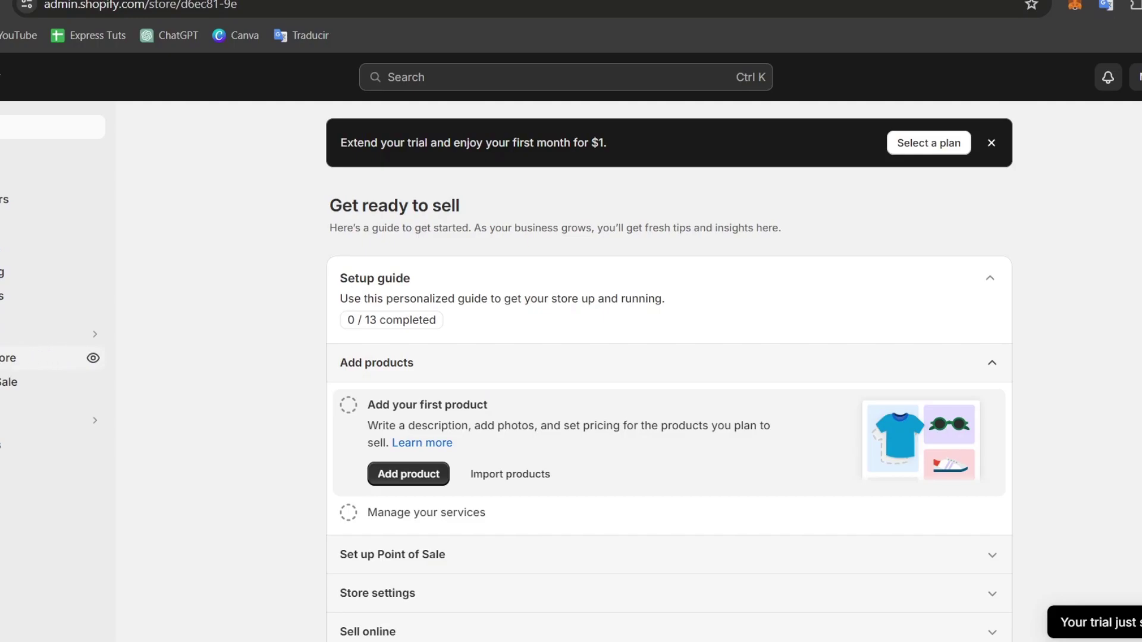
# Open the online store's themes, examine the current theme and the popular free themes, and dismiss the connection notice.
pyautogui.click(30, 357)
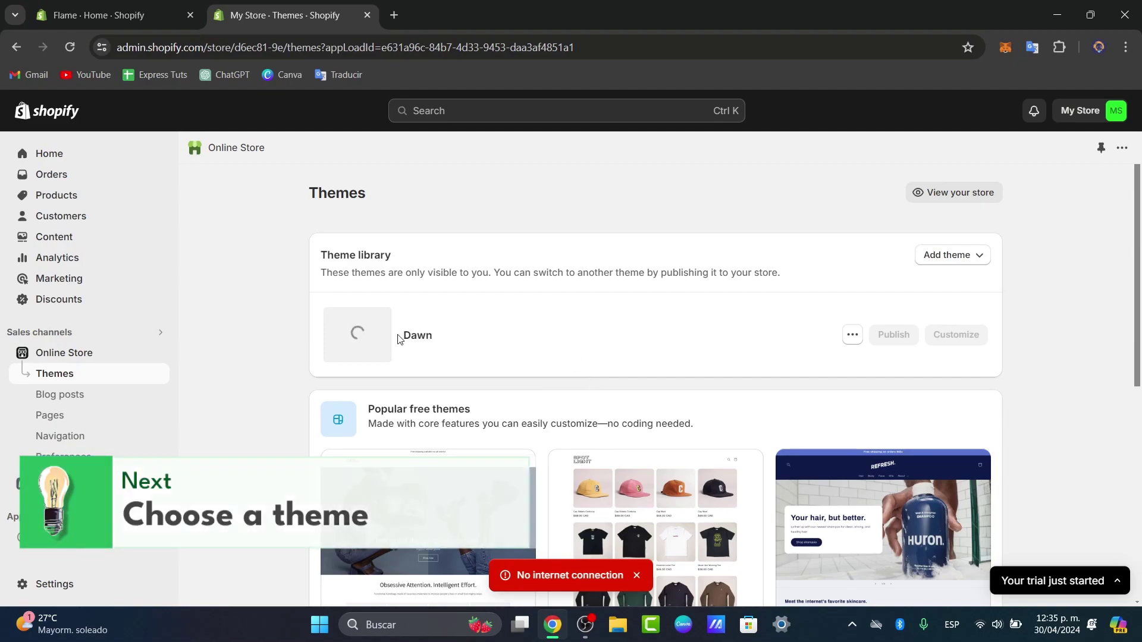
pyautogui.doubleClick(418, 335)
pyautogui.scroll(-2, 468, 341)
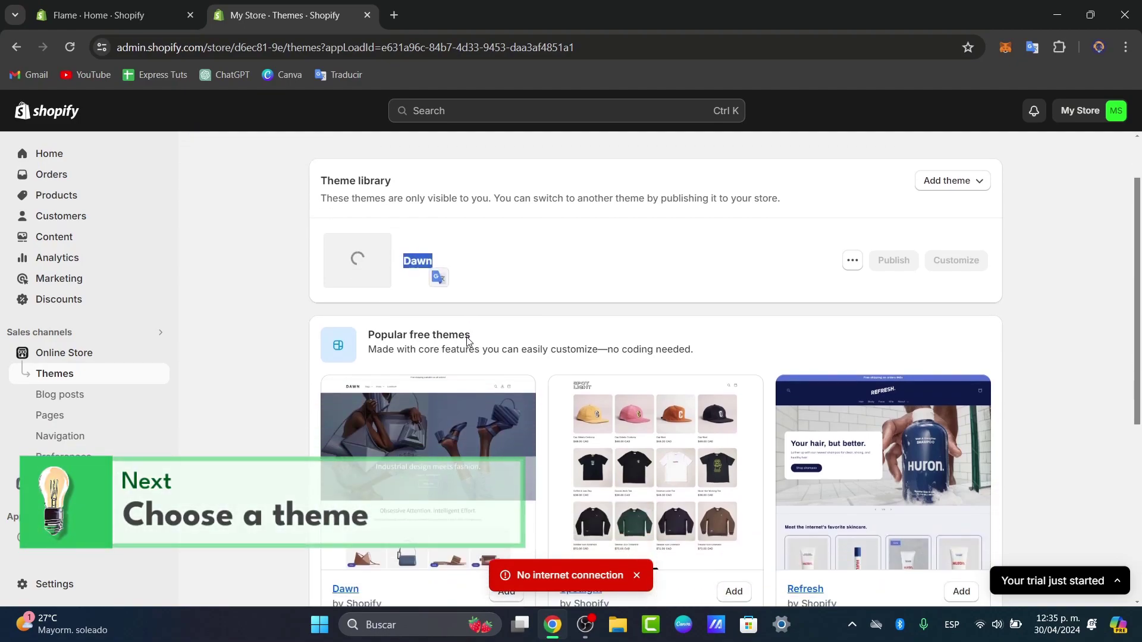
pyautogui.scroll(-1, 467, 341)
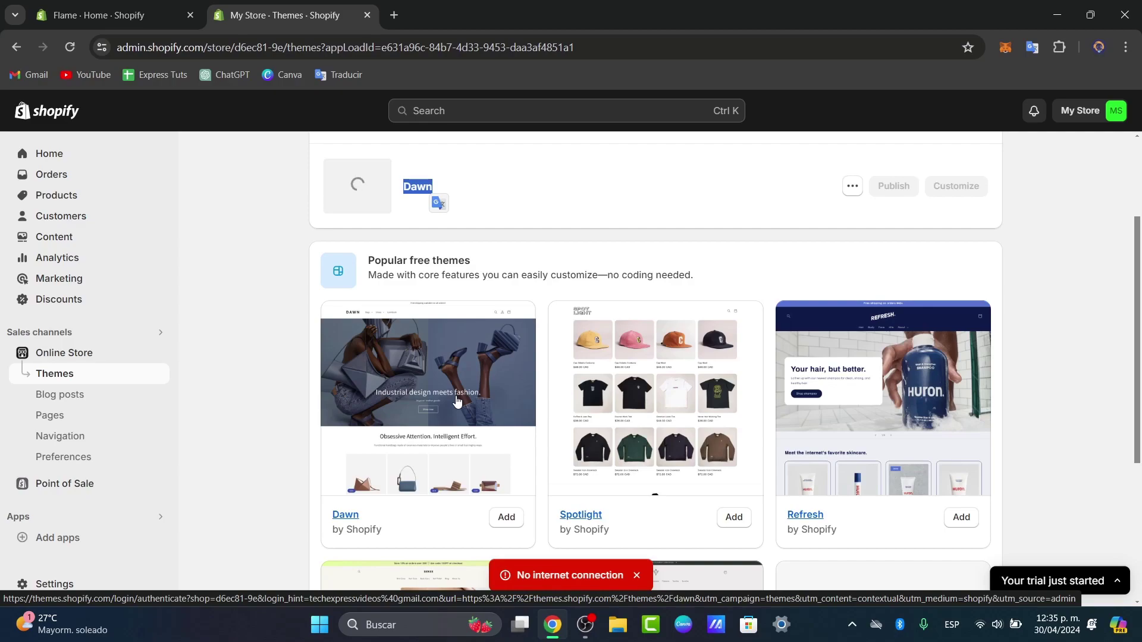
pyautogui.scroll(-1, 708, 416)
pyautogui.scroll(-3, 937, 347)
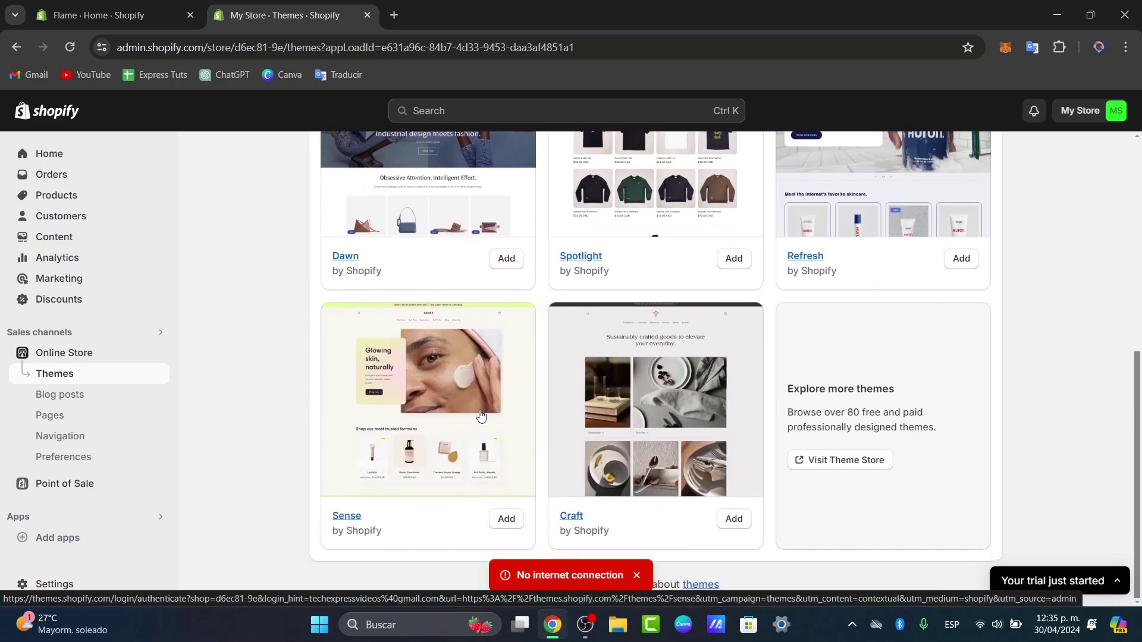
pyautogui.scroll(8, 538, 448)
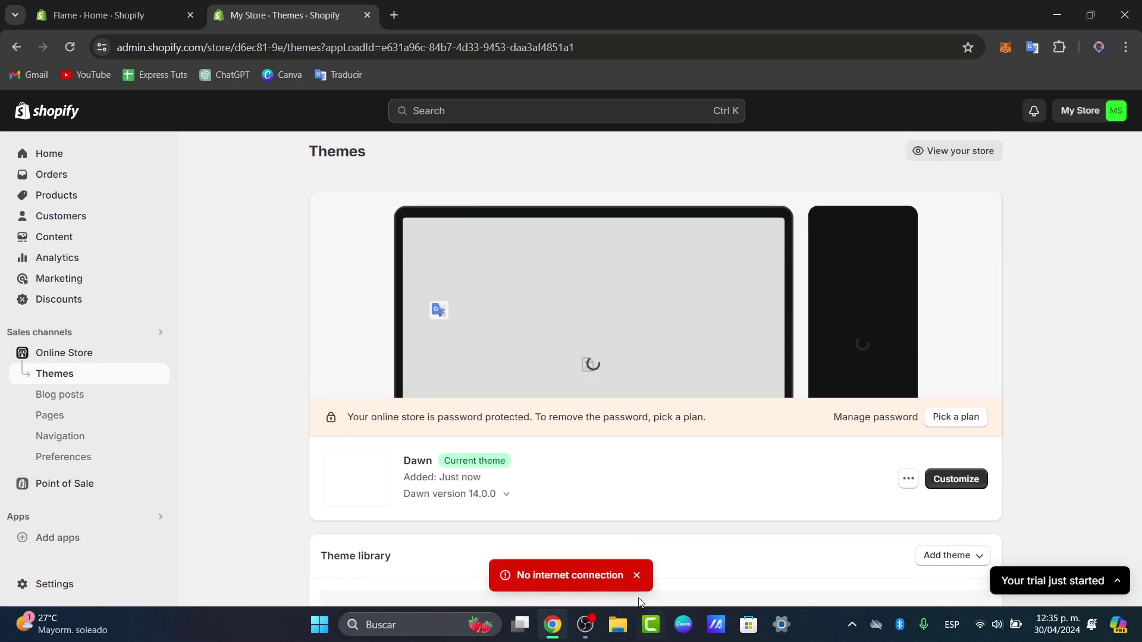
pyautogui.click(636, 580)
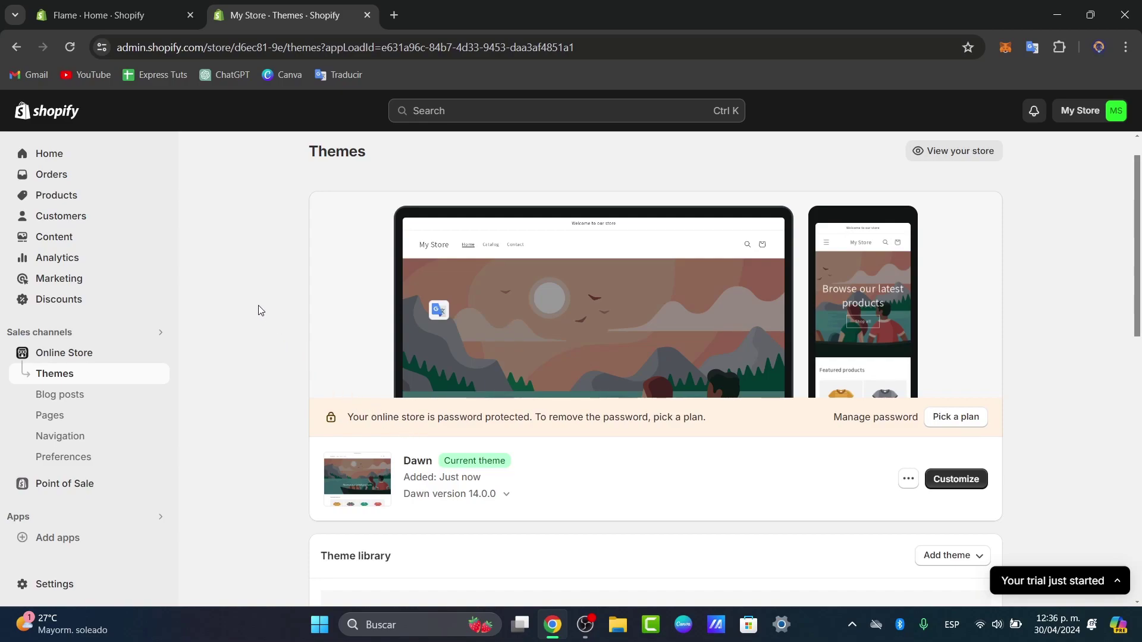
# Start adding a new product and review the form's media, pricing, inventory and shipping sections.
pyautogui.click(95, 202)
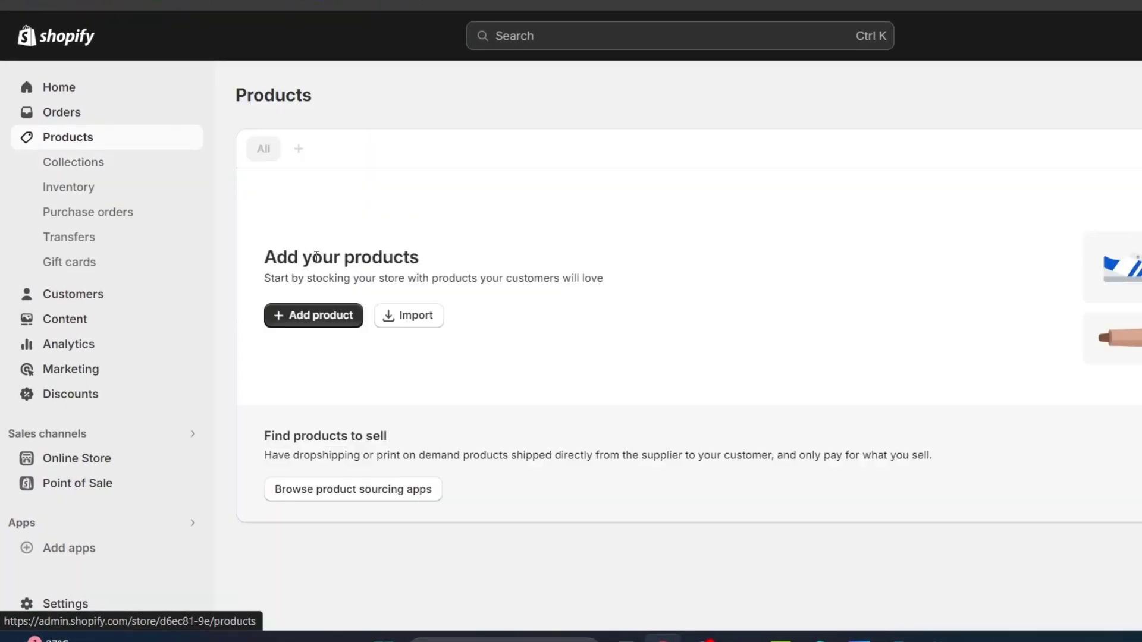
pyautogui.click(323, 321)
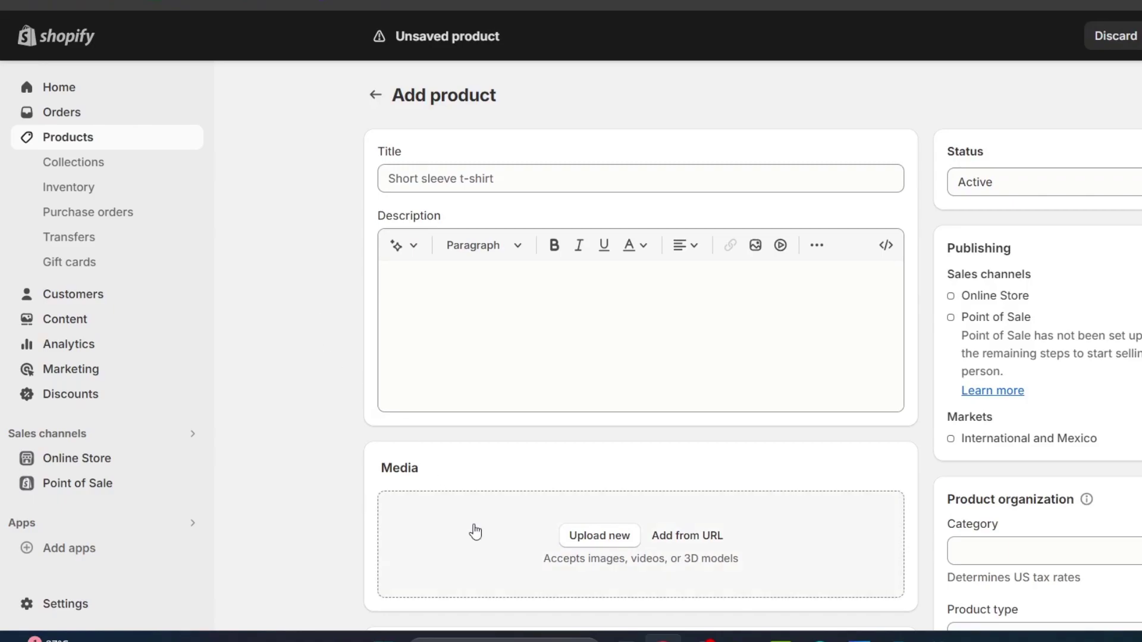
pyautogui.scroll(-1, 561, 594)
pyautogui.scroll(-4, 562, 595)
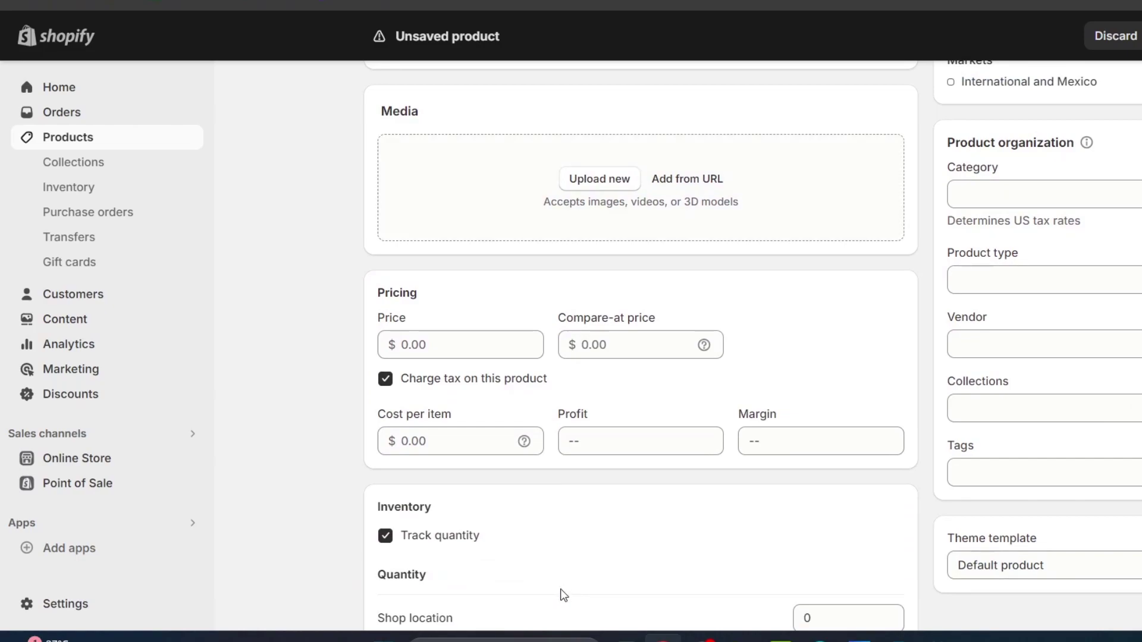
pyautogui.scroll(-3, 563, 594)
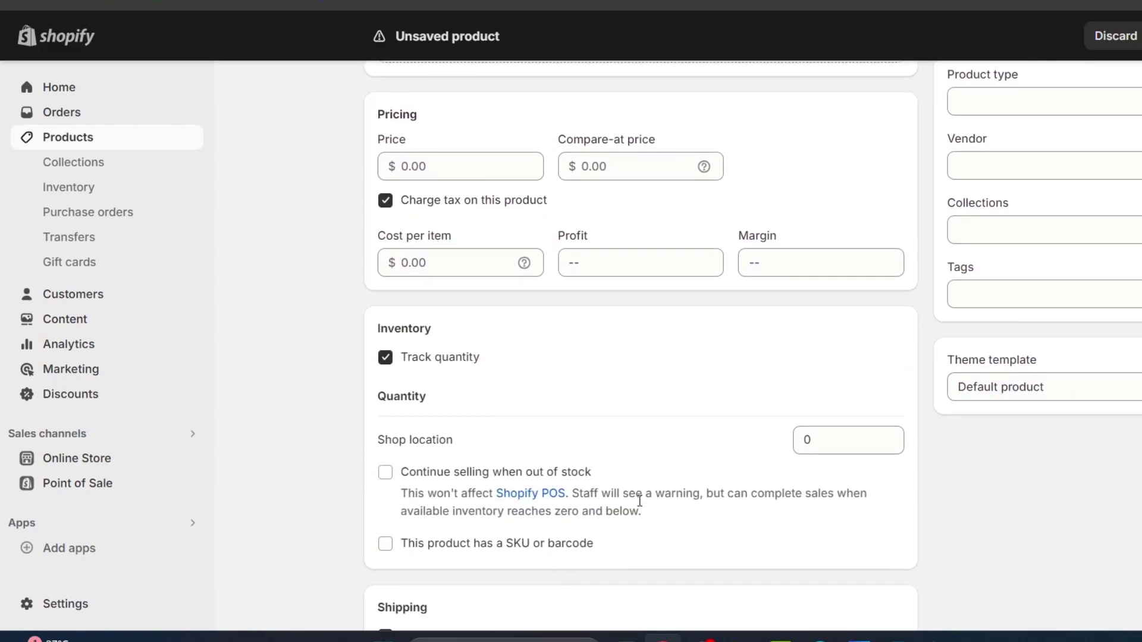
pyautogui.scroll(-1, 639, 501)
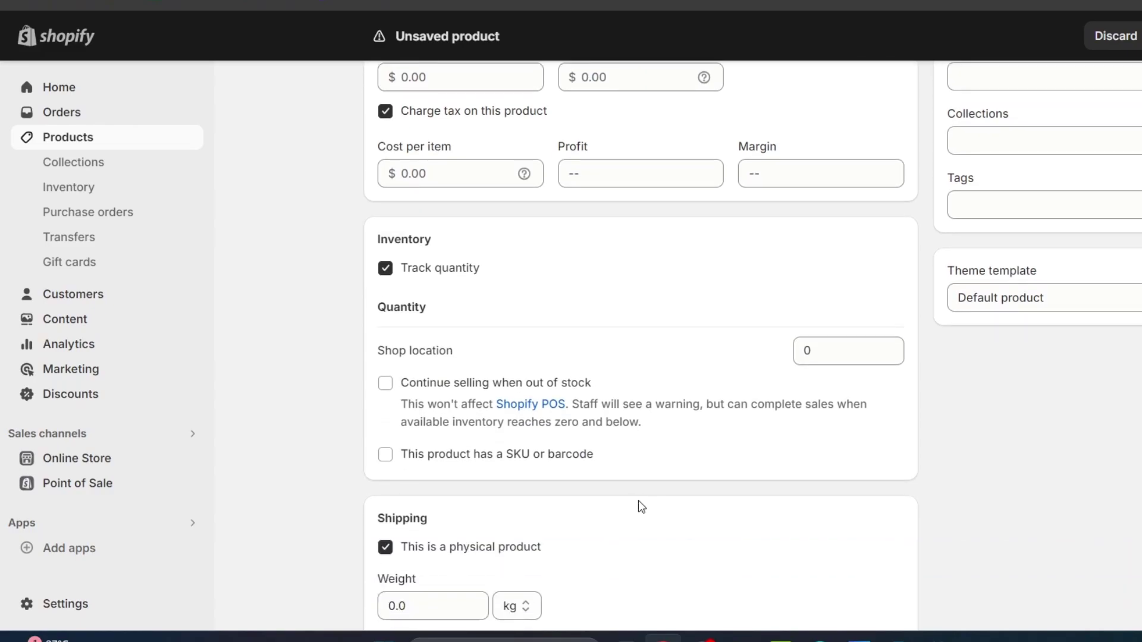
pyautogui.scroll(8, 747, 540)
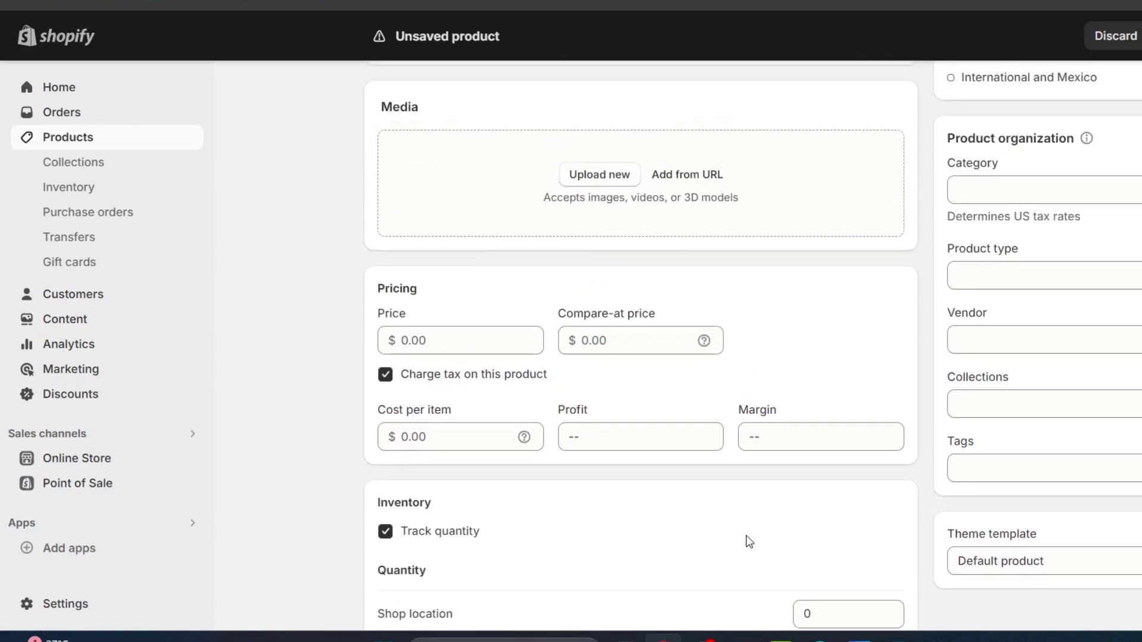
pyautogui.scroll(2, 687, 363)
# Title the new product "Consultation".
pyautogui.click(509, 181)
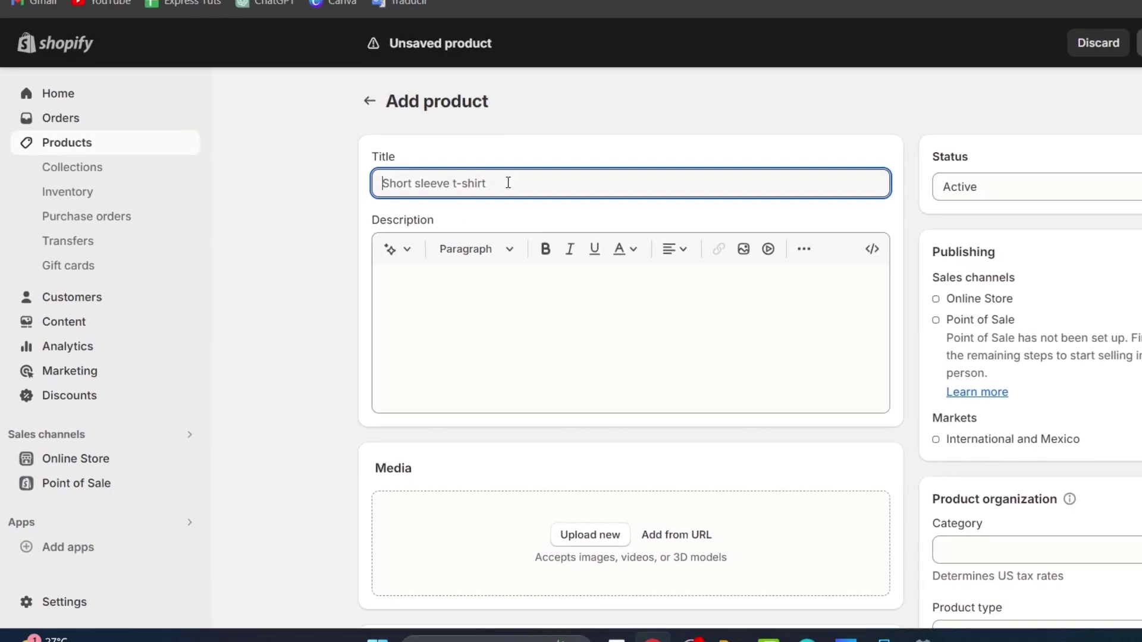
pyautogui.write('CON')
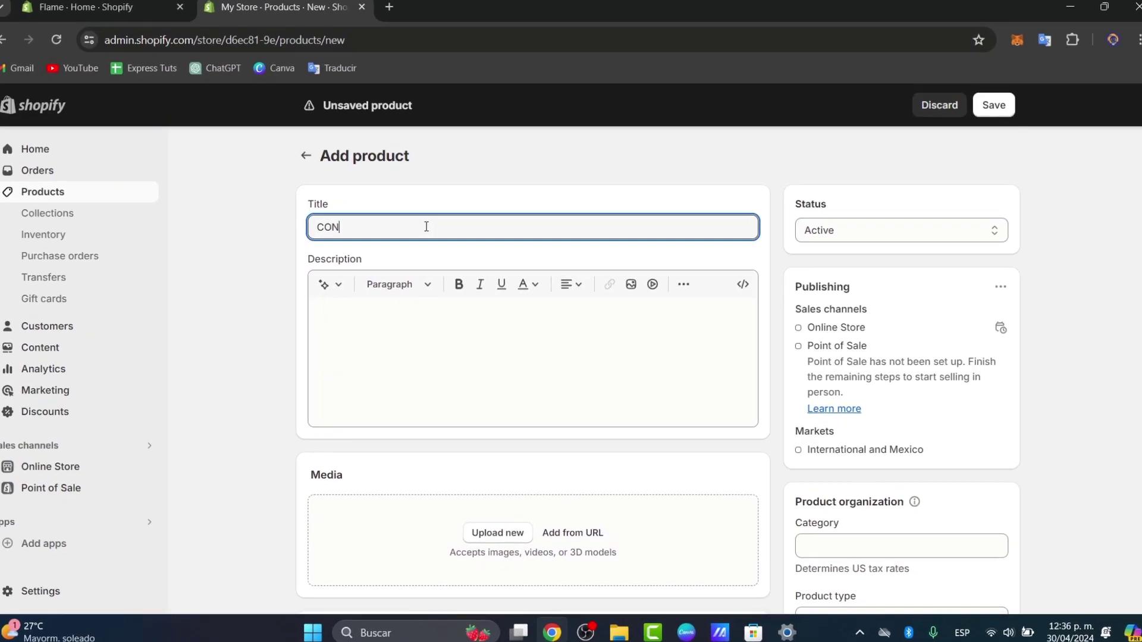
pyautogui.press('BackSpace')
pyautogui.press('BackSpace')
pyautogui.write('ons')
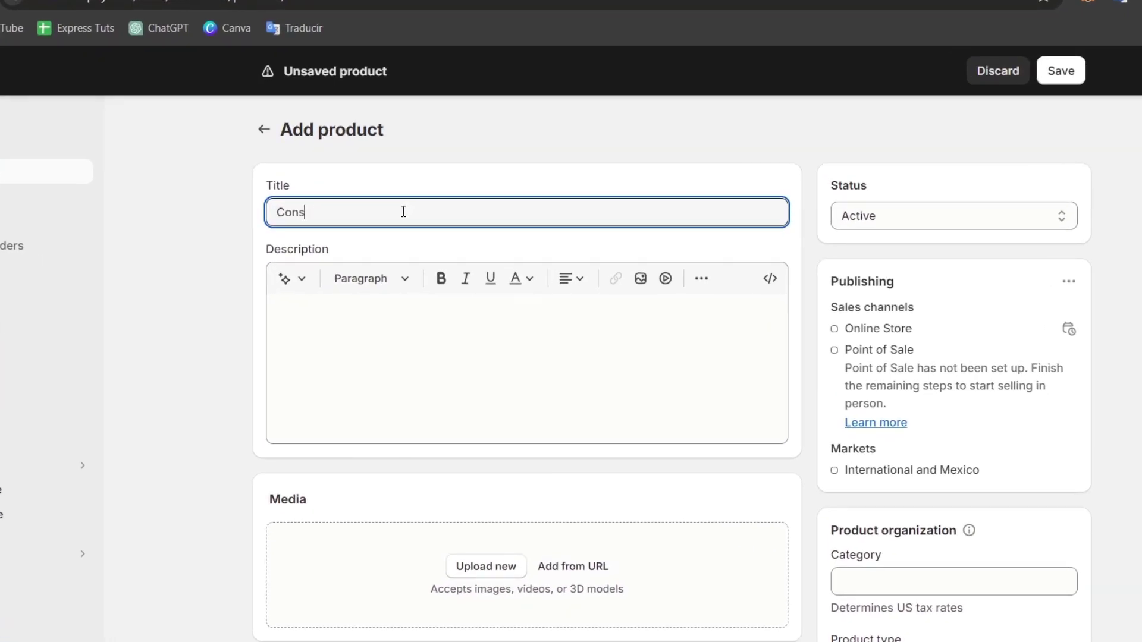
pyautogui.write('ultation')
# Generate and insert a product description from the keywords "consultation of 1 hour about how to edit your media content, and much more".
pyautogui.click(429, 337)
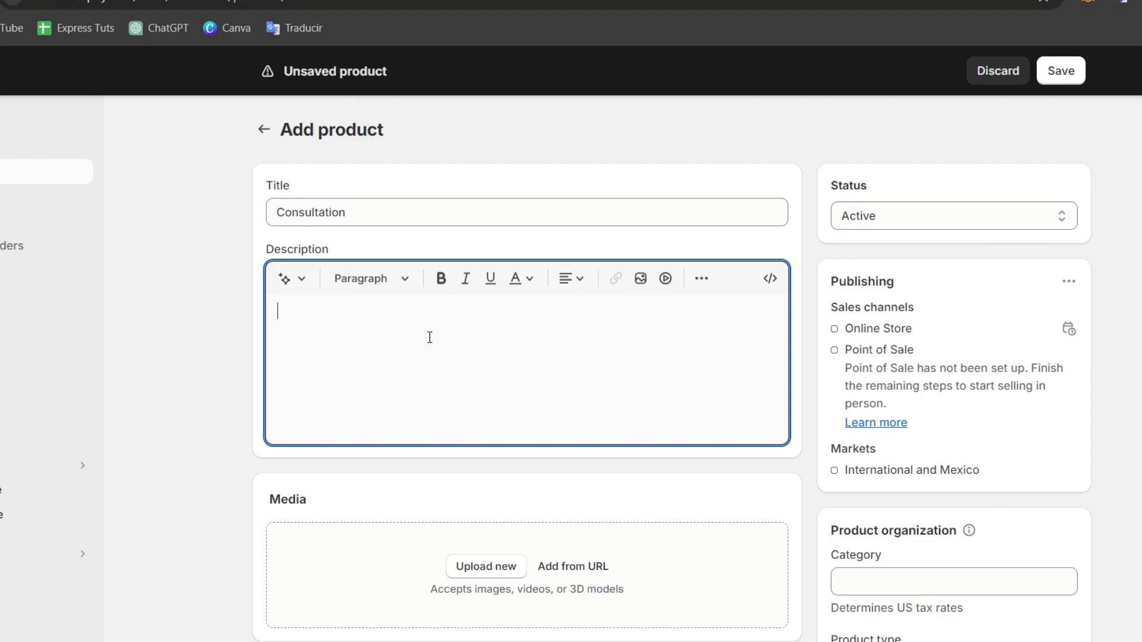
pyautogui.click(296, 288)
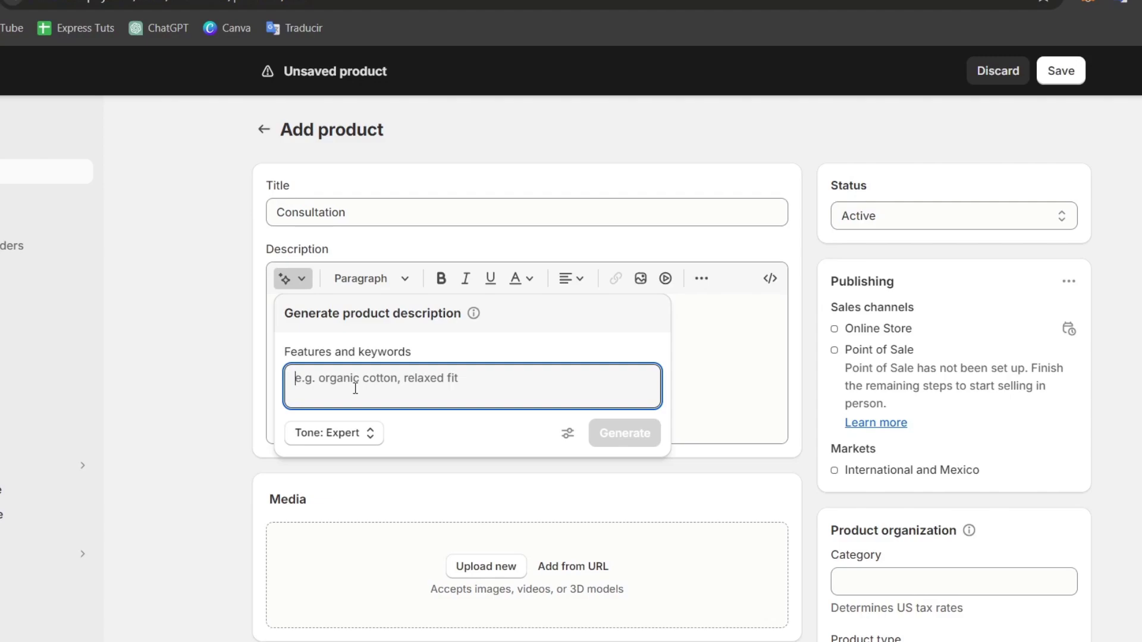
pyautogui.write('consultation of 1 hour about how to edit your media content, and much more')
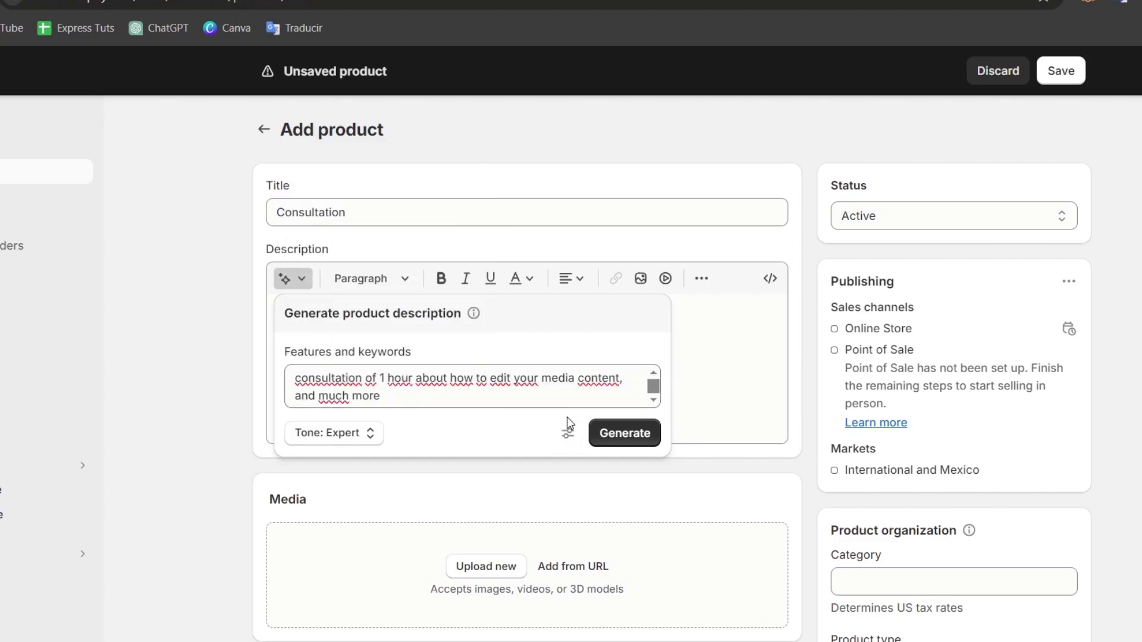
pyautogui.click(348, 439)
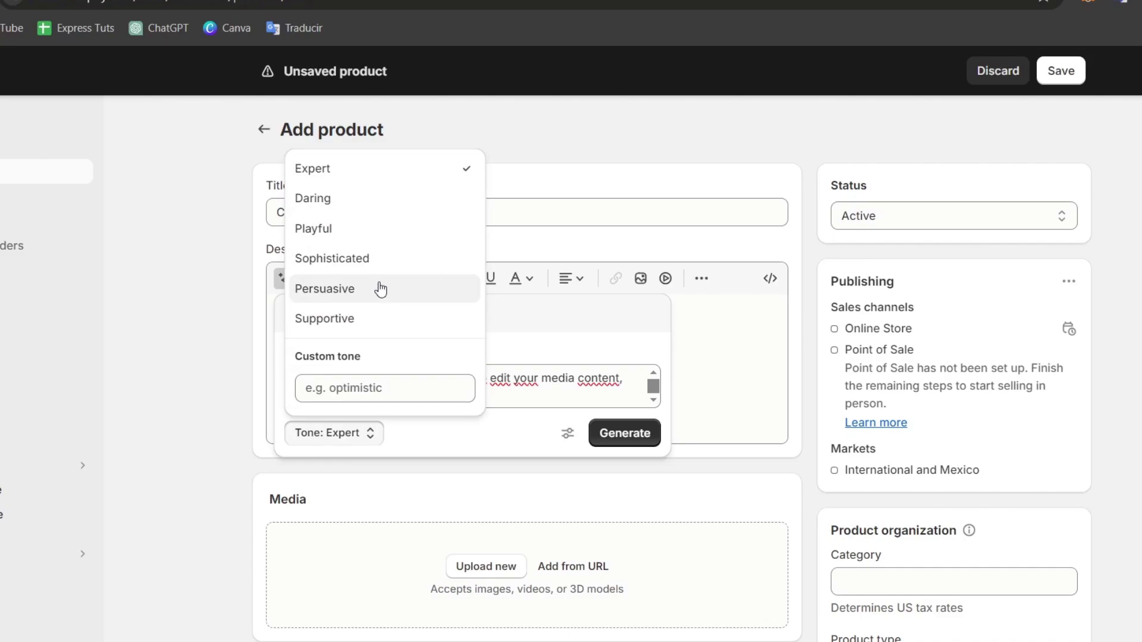
pyautogui.click(476, 438)
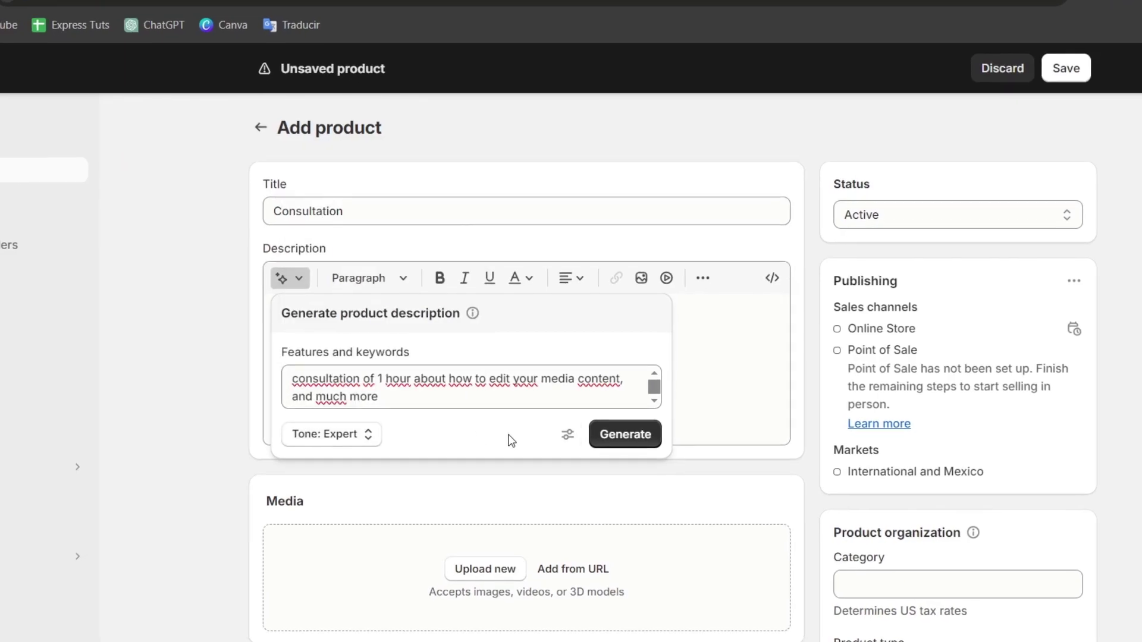
pyautogui.click(607, 440)
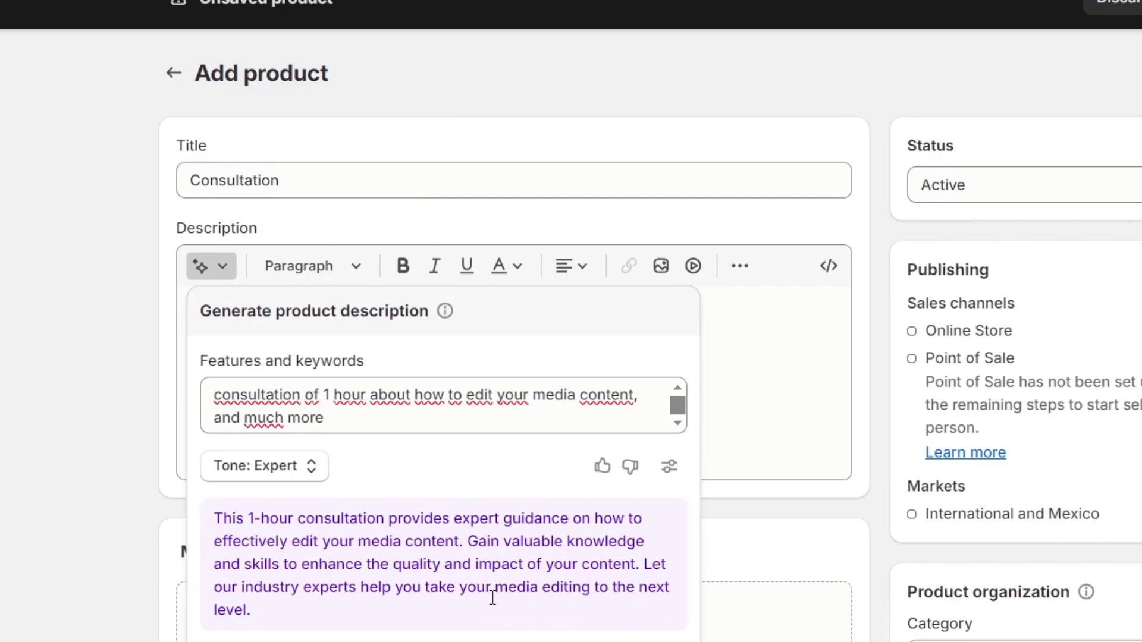
pyautogui.click(661, 641)
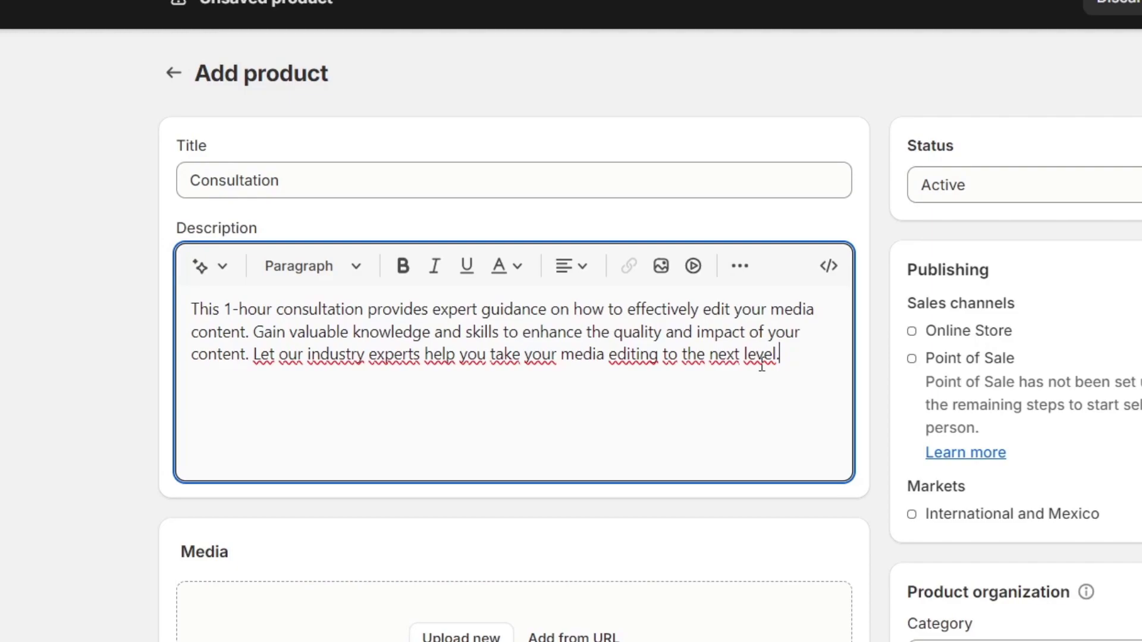
# Upload the pink flame logo PNG from the computer as the product's media.
pyautogui.scroll(-3, 740, 428)
pyautogui.scroll(-1, 740, 429)
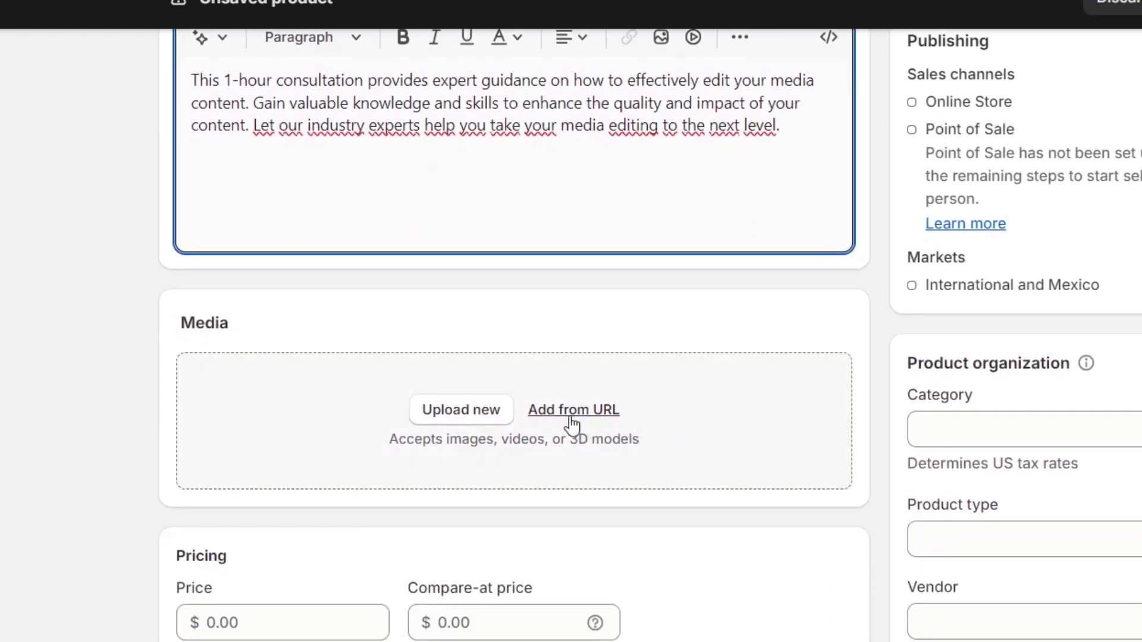
pyautogui.click(463, 411)
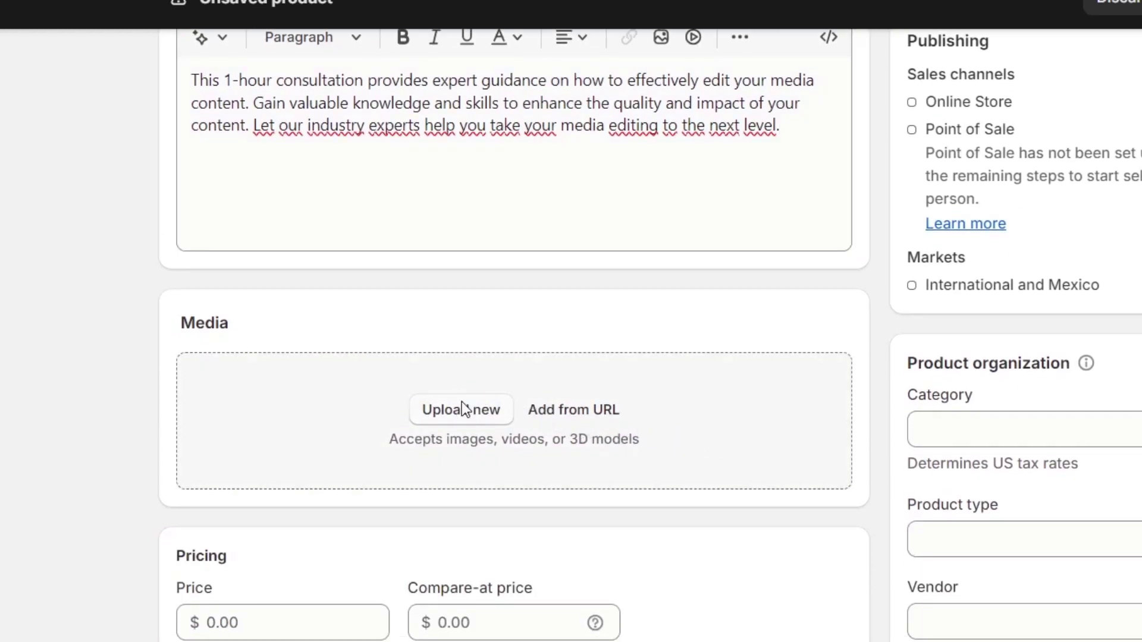
pyautogui.click(0, 179)
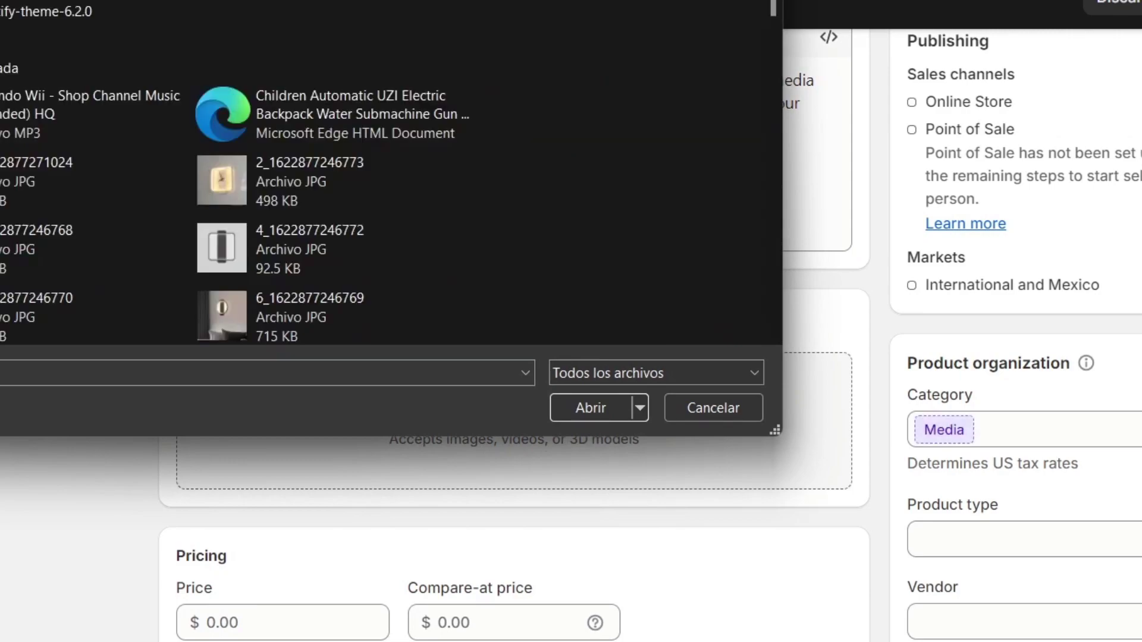
pyautogui.scroll(-8, 59, 240)
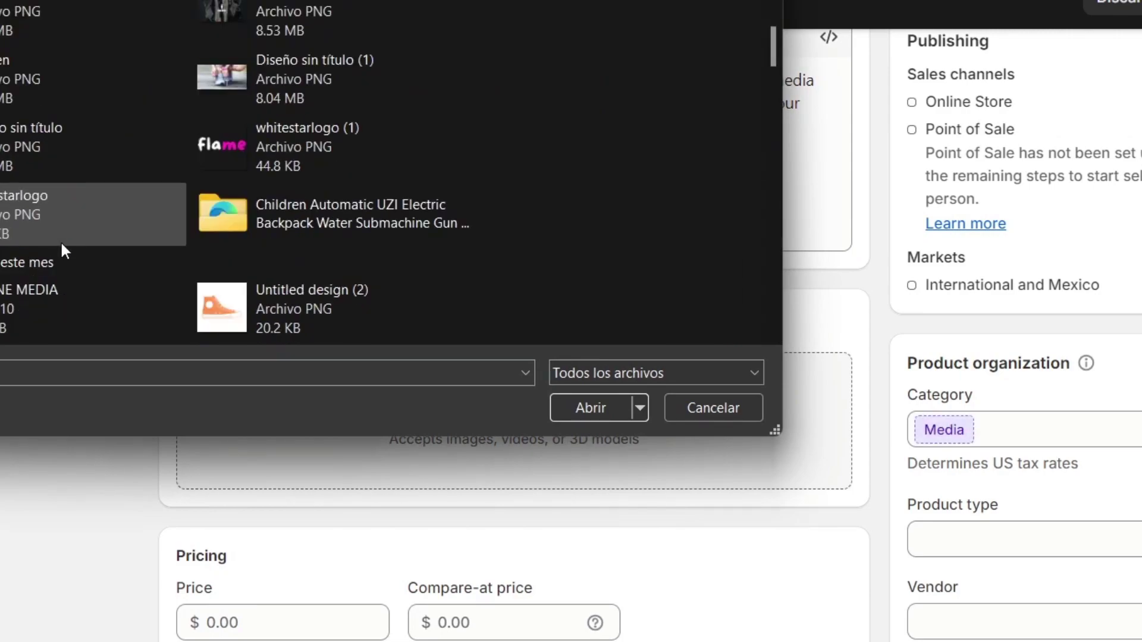
pyautogui.click(48, 209)
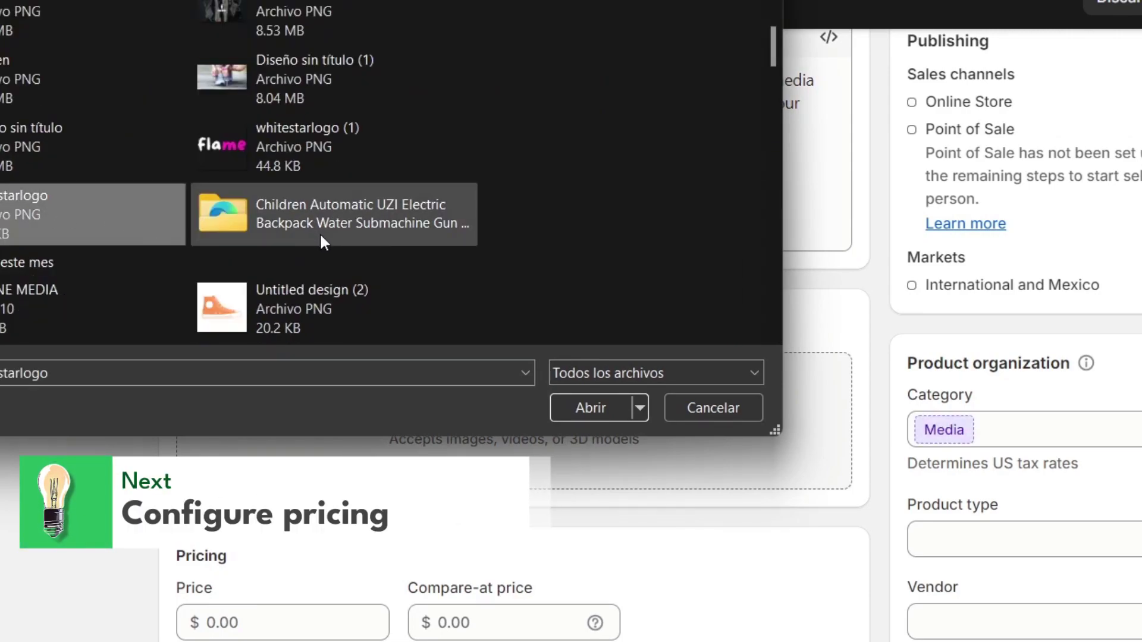
pyautogui.click(585, 416)
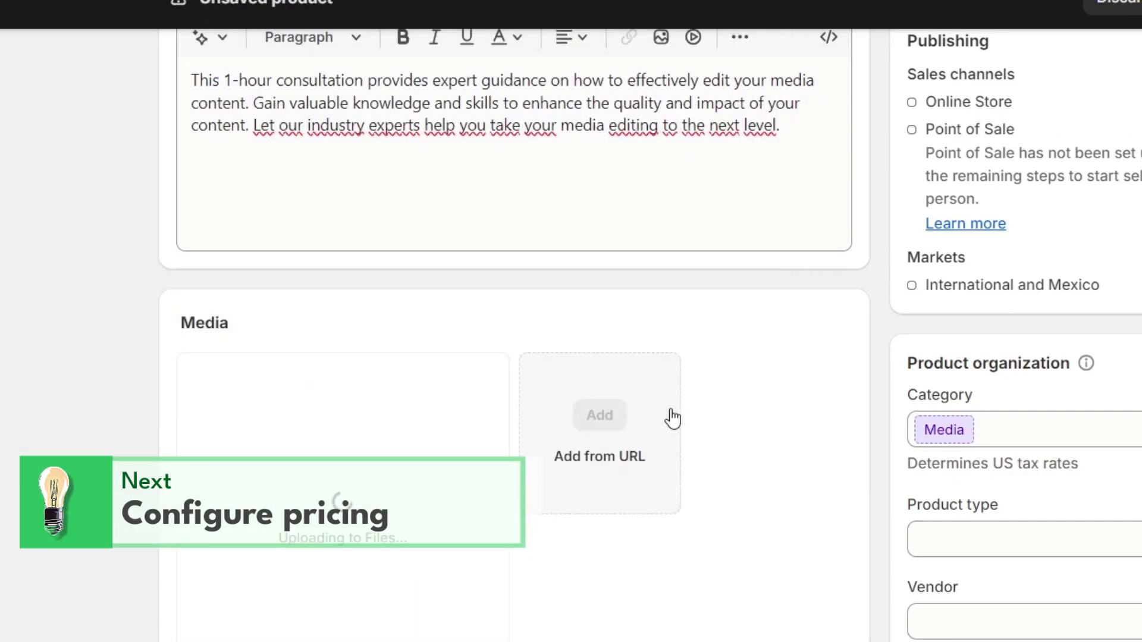
# Set the product's price to 23 and its compare-at price to 19.
pyautogui.scroll(-5, 530, 478)
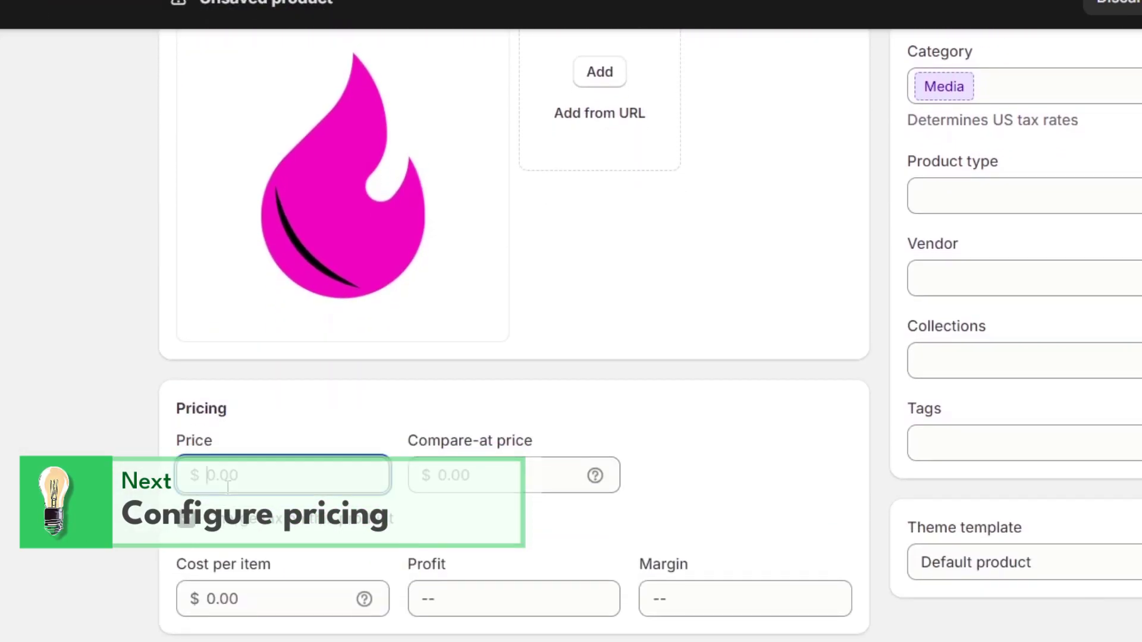
pyautogui.click(282, 474)
pyautogui.write('23')
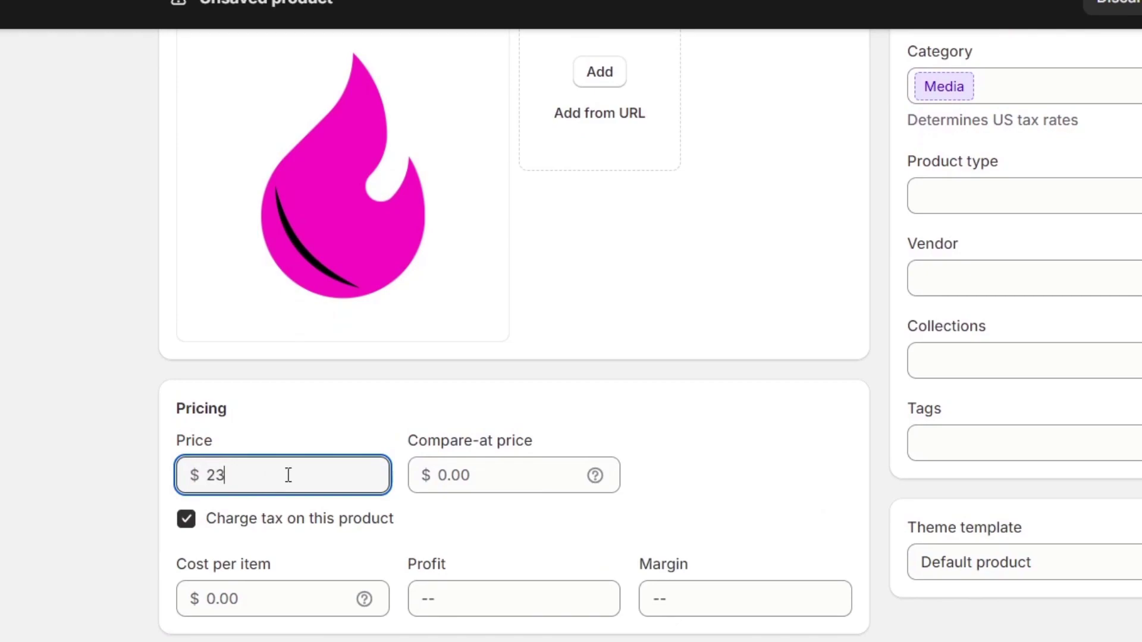
pyautogui.click(423, 410)
pyautogui.write('1')
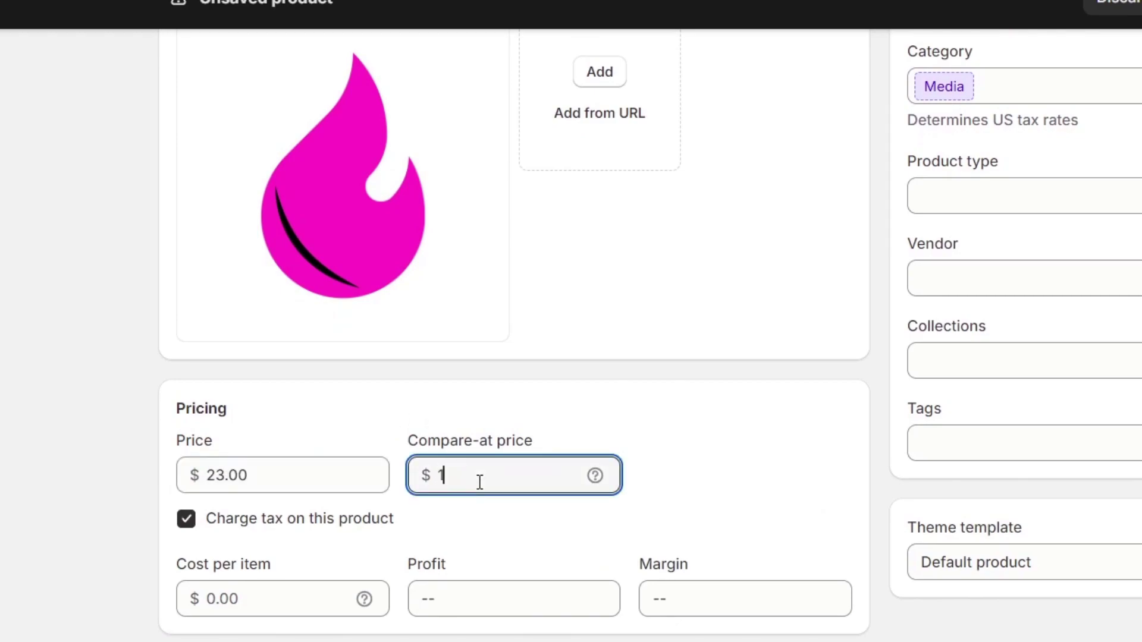
pyautogui.write('9')
pyautogui.click(449, 500)
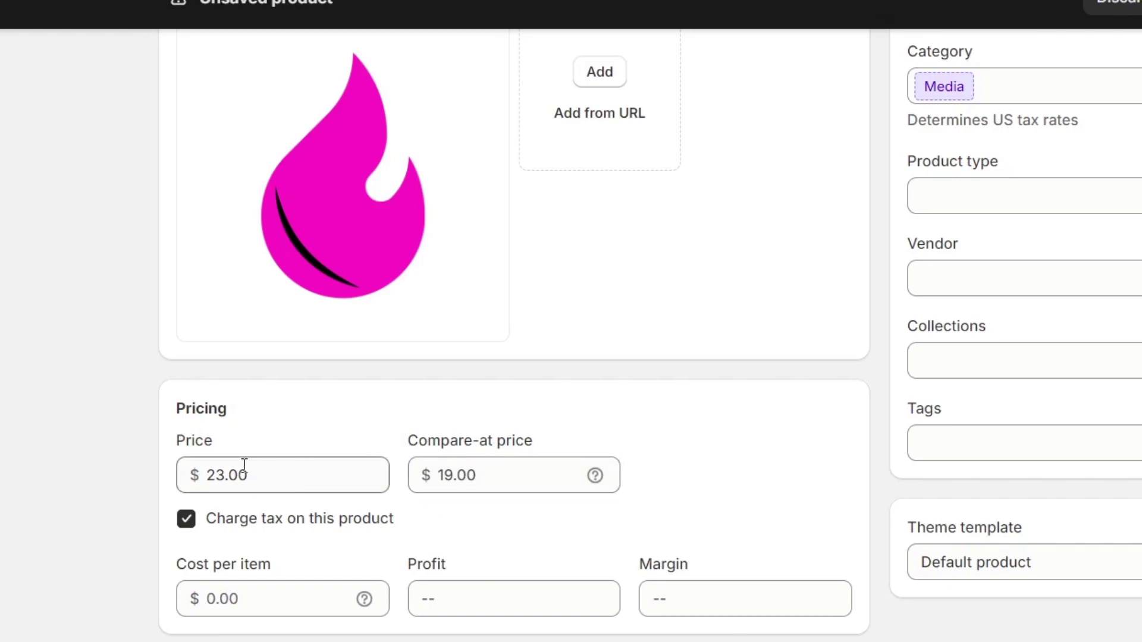
# Turn off quantity tracking for the product and keep tax charged on it.
pyautogui.scroll(-3, 446, 461)
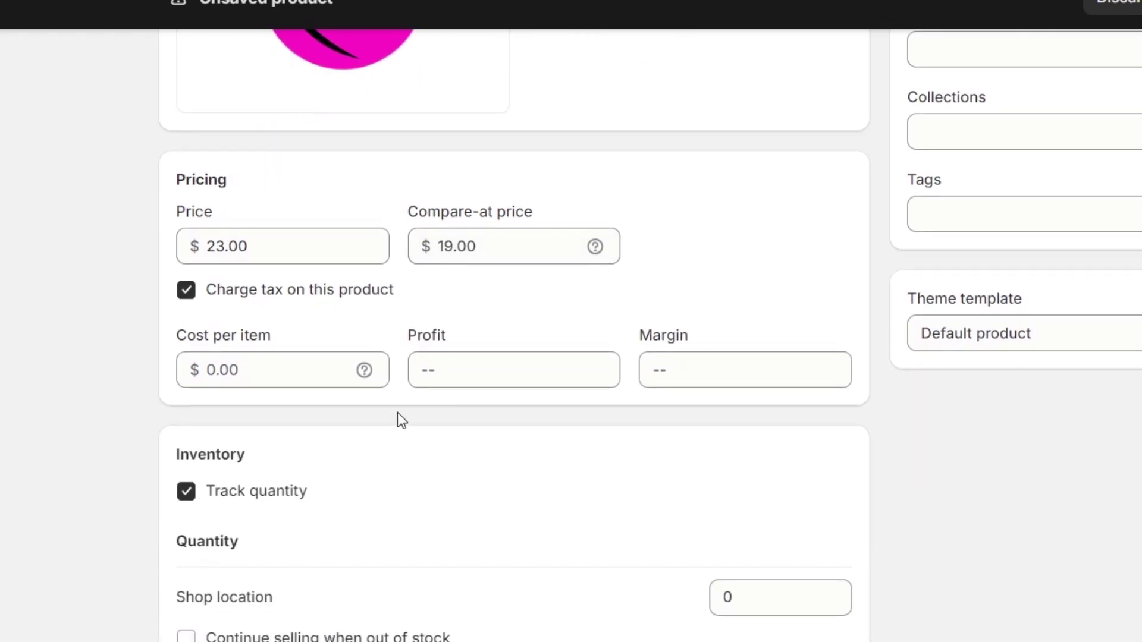
pyautogui.click(266, 292)
pyautogui.click(243, 300)
pyautogui.scroll(-4, 305, 308)
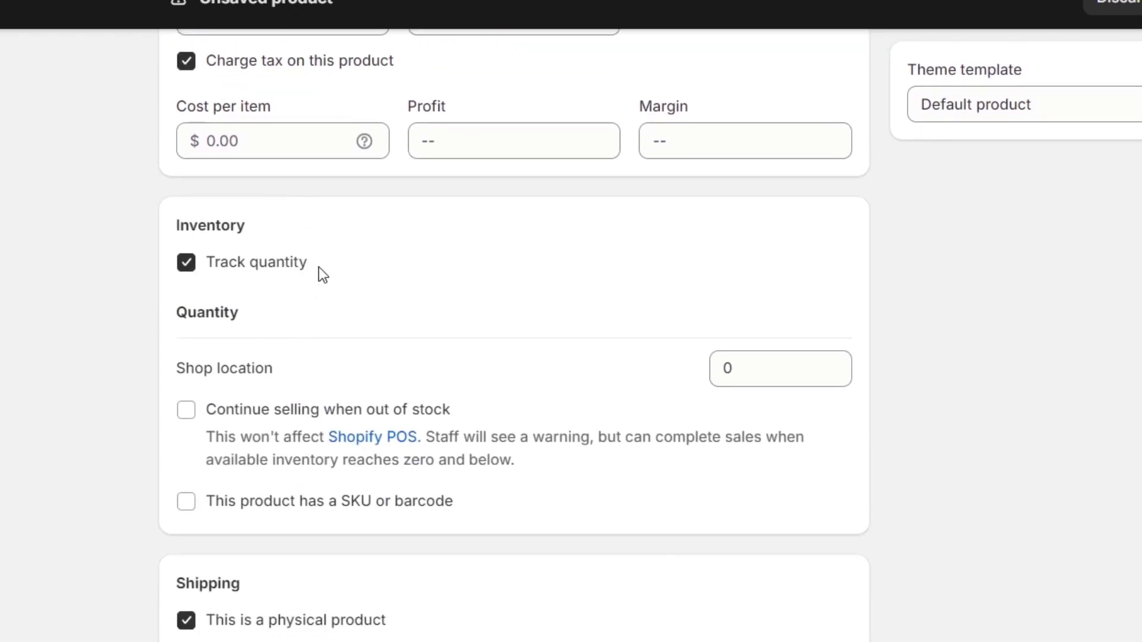
pyautogui.click(297, 271)
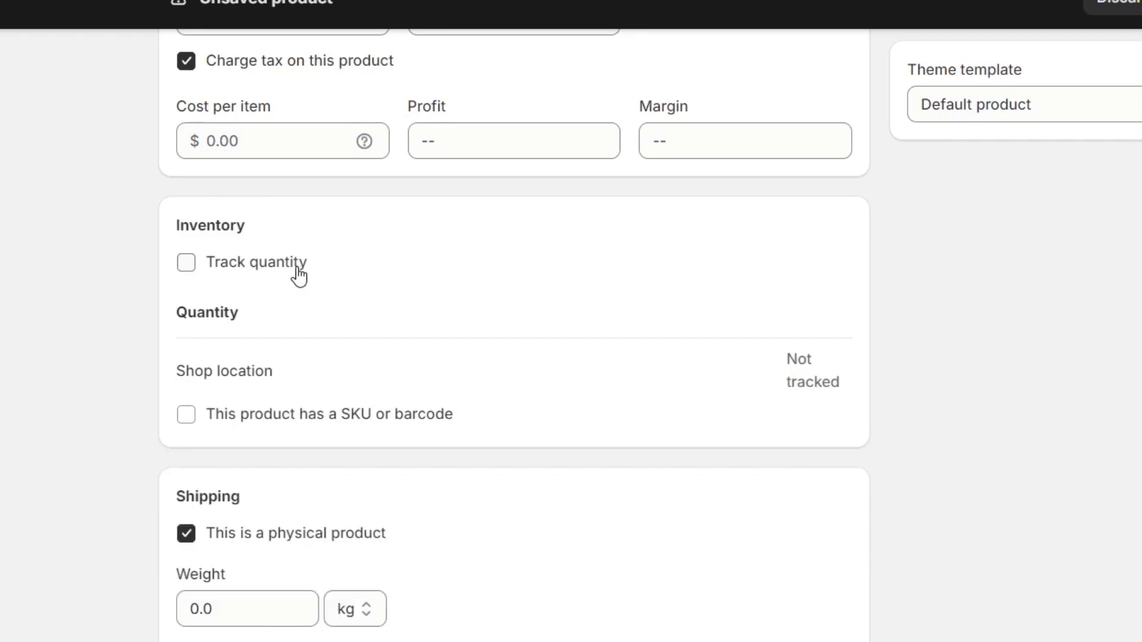
pyautogui.click(263, 278)
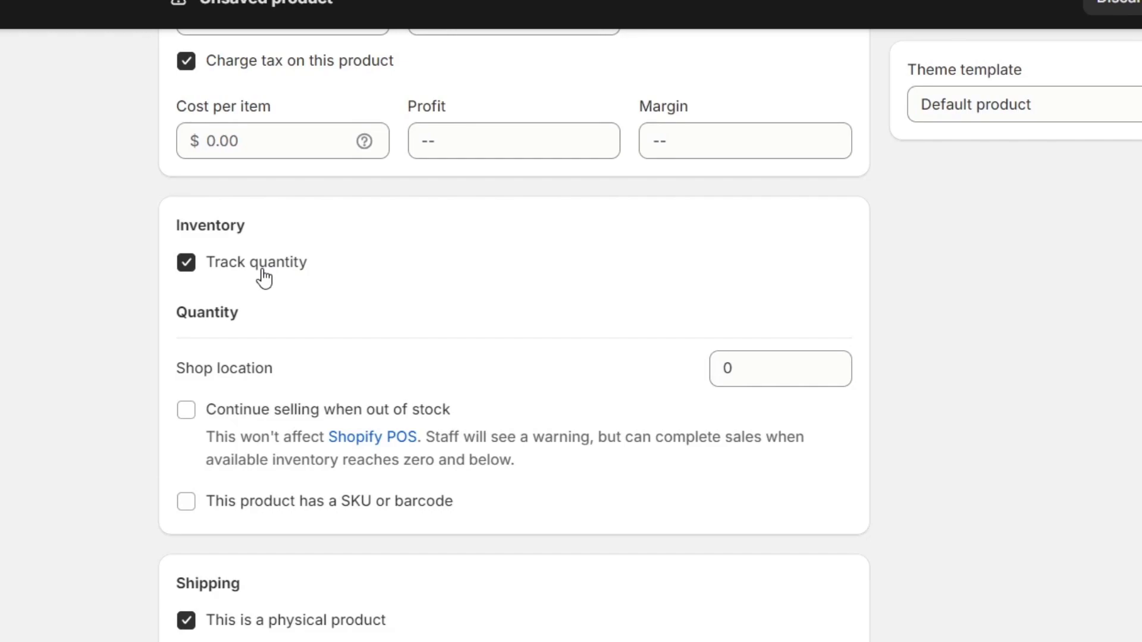
pyautogui.click(264, 277)
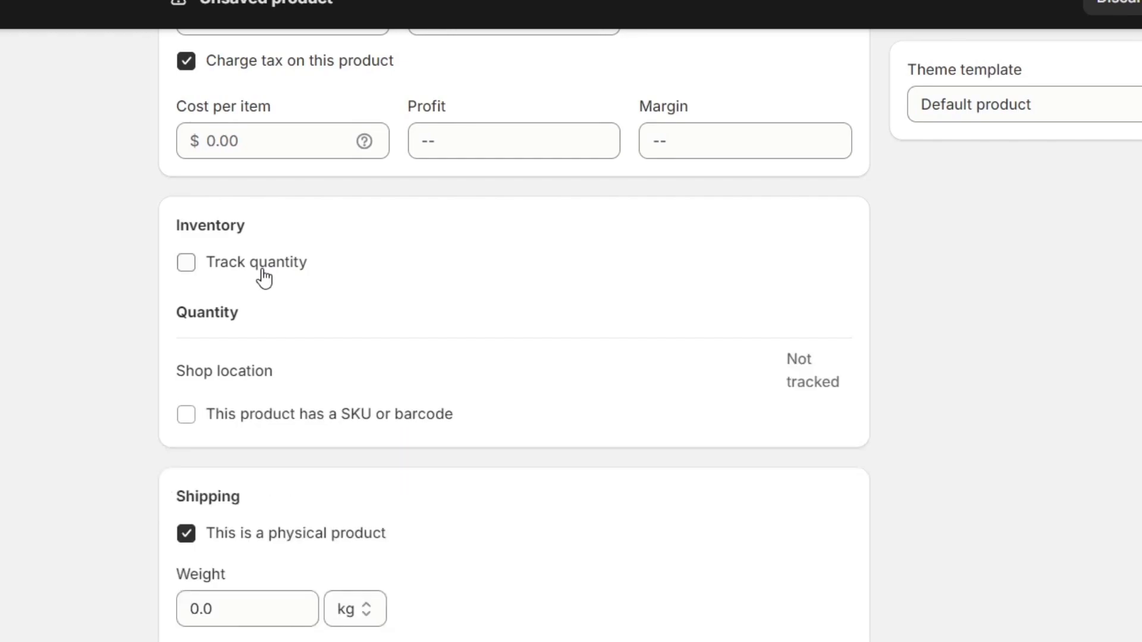
# Mark the product as not physical and check the shipping note about digital products or services.
pyautogui.scroll(-4, 318, 426)
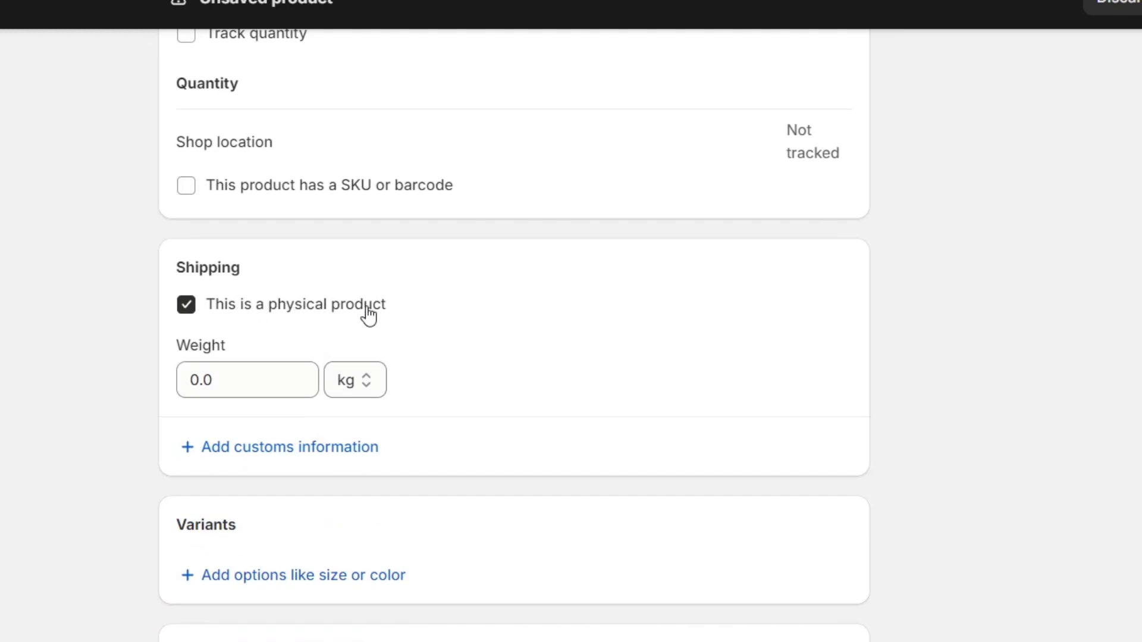
pyautogui.click(366, 314)
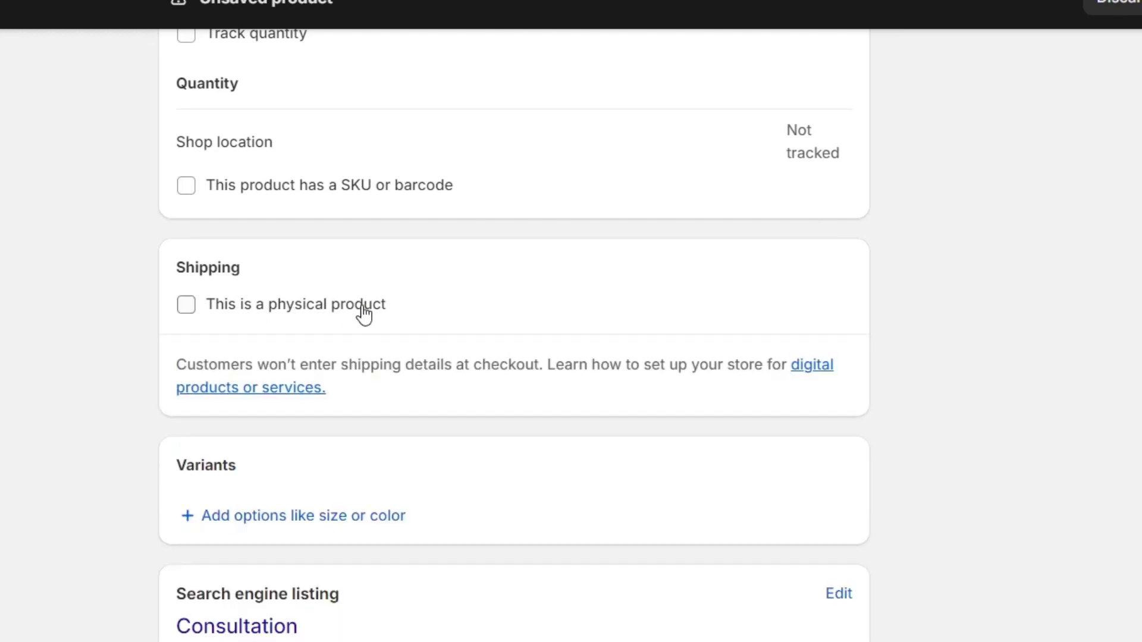
pyautogui.moveTo(601, 365); pyautogui.dragTo(795, 400)
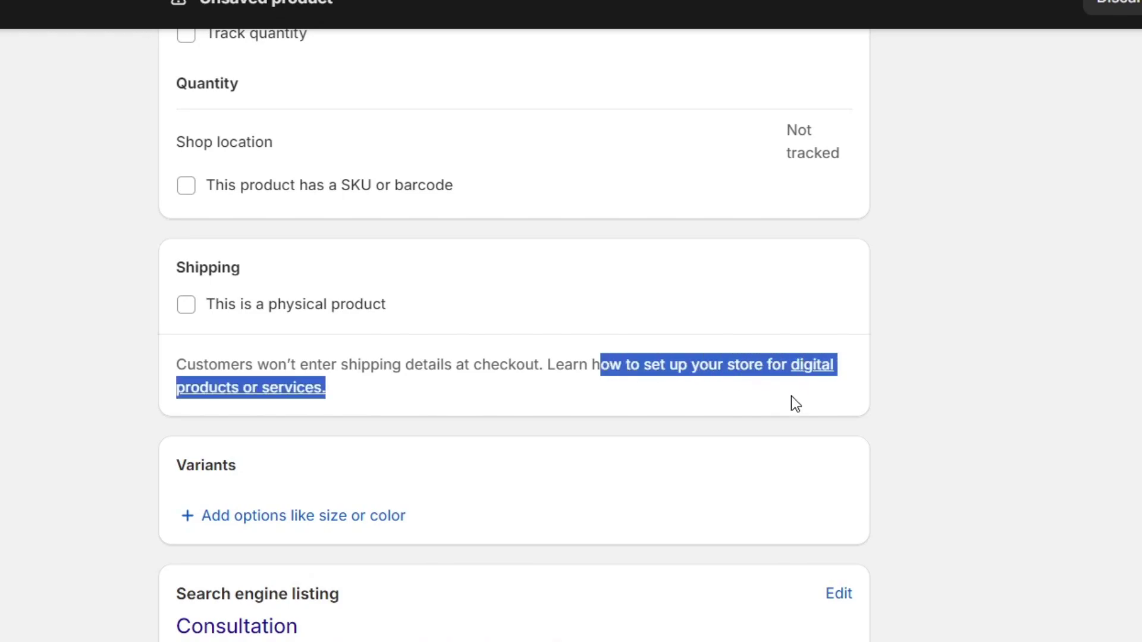
pyautogui.click(791, 396)
pyautogui.rightClick(821, 364)
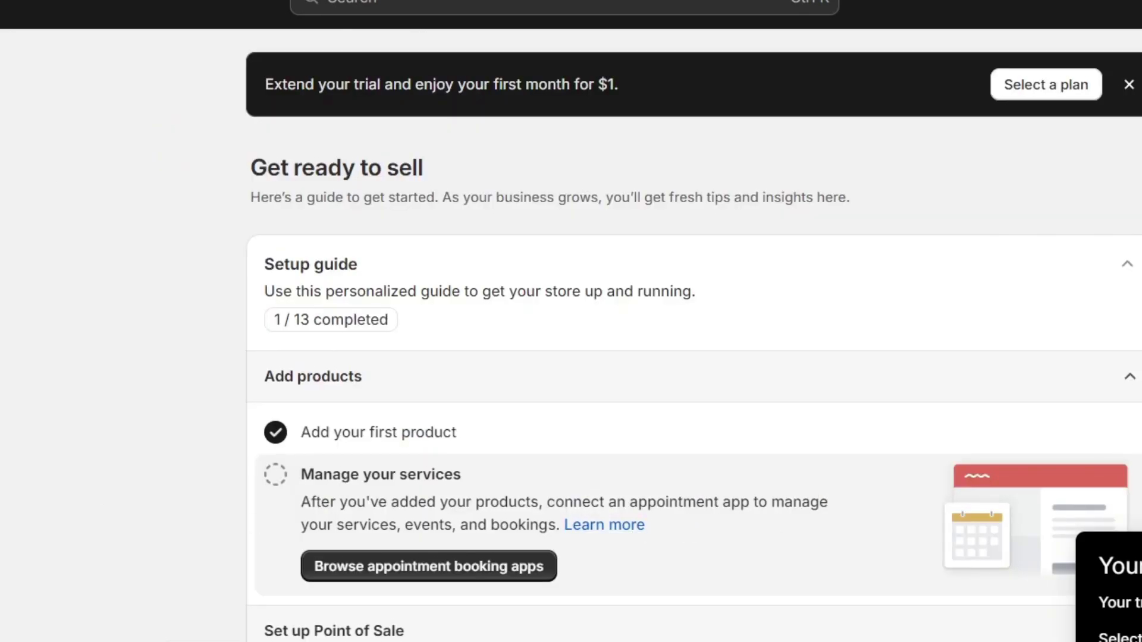
# Browse the appointment booking apps from the setup guide and install Appointly Booking in the store.
pyautogui.click(470, 565)
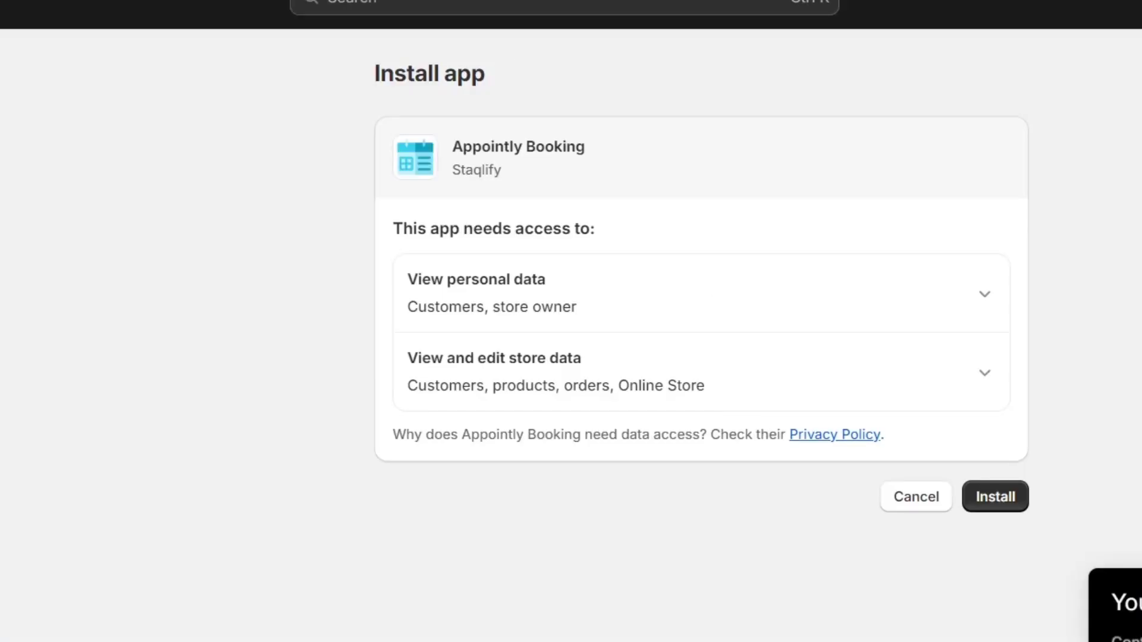
pyautogui.click(993, 501)
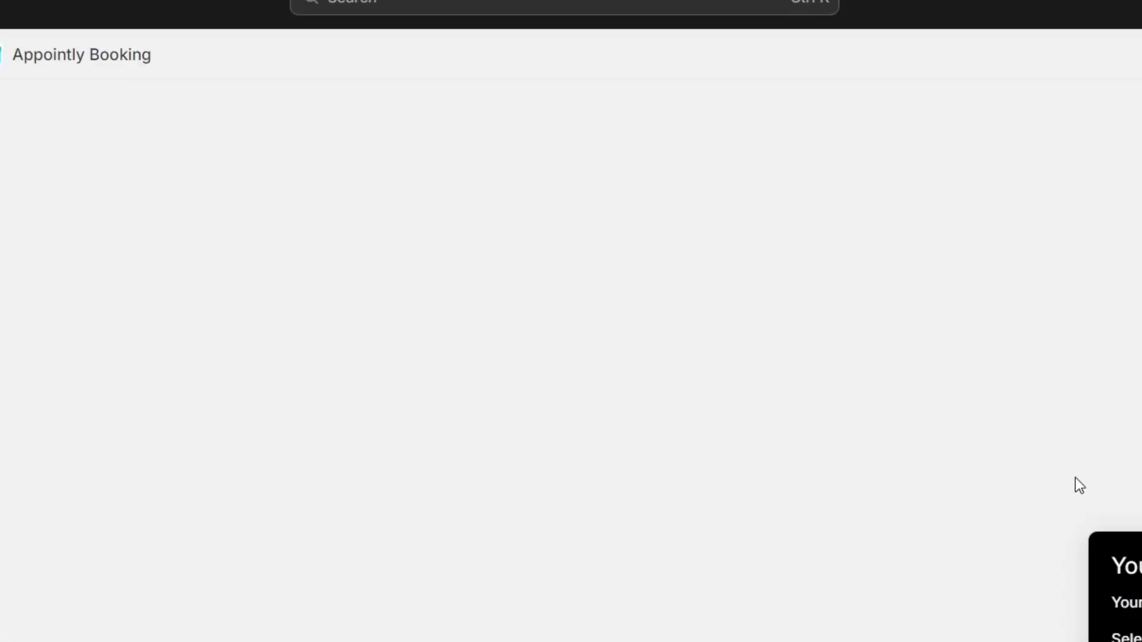
pyautogui.click(1110, 480)
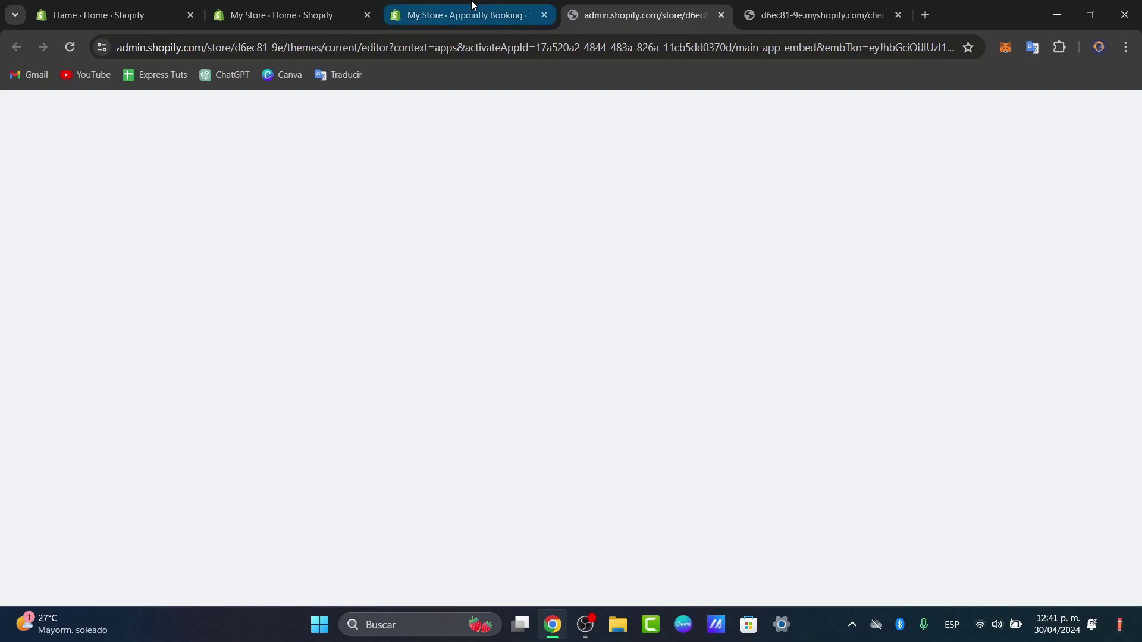
# Enable the Appointly app embed in the Dawn theme through the theme editor and save the theme.
pyautogui.click(469, 15)
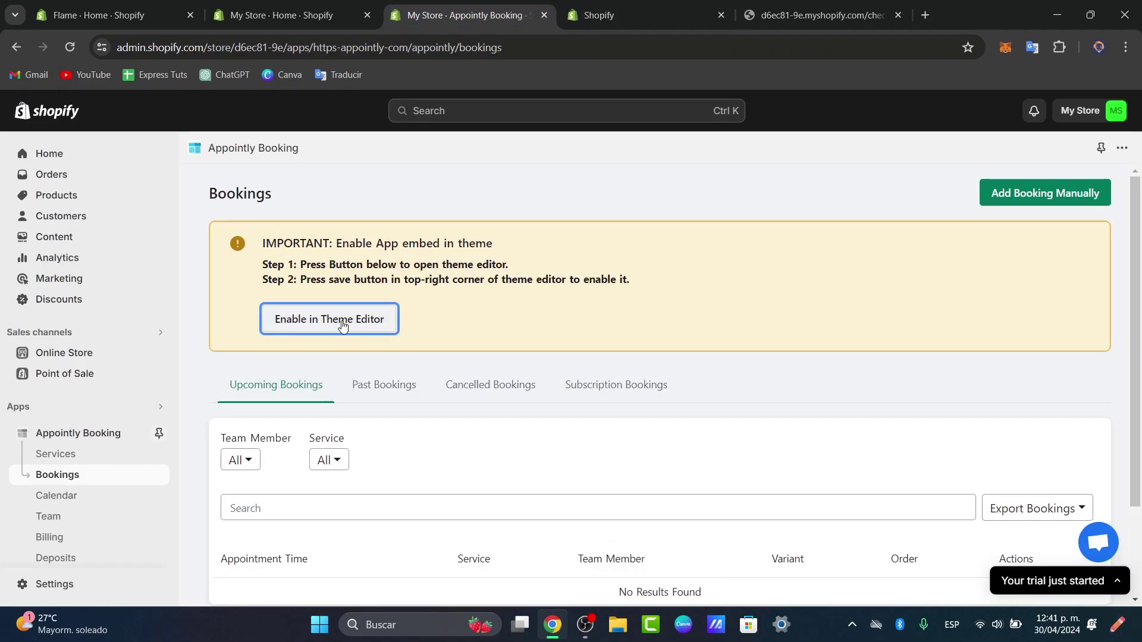
pyautogui.click(637, 8)
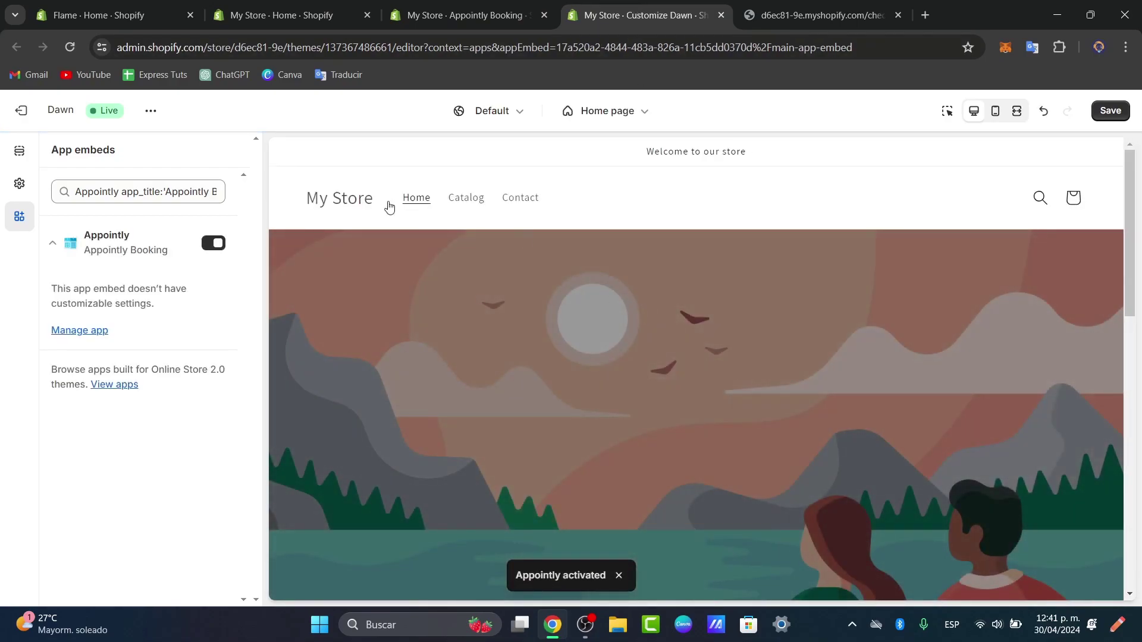
pyautogui.click(1108, 113)
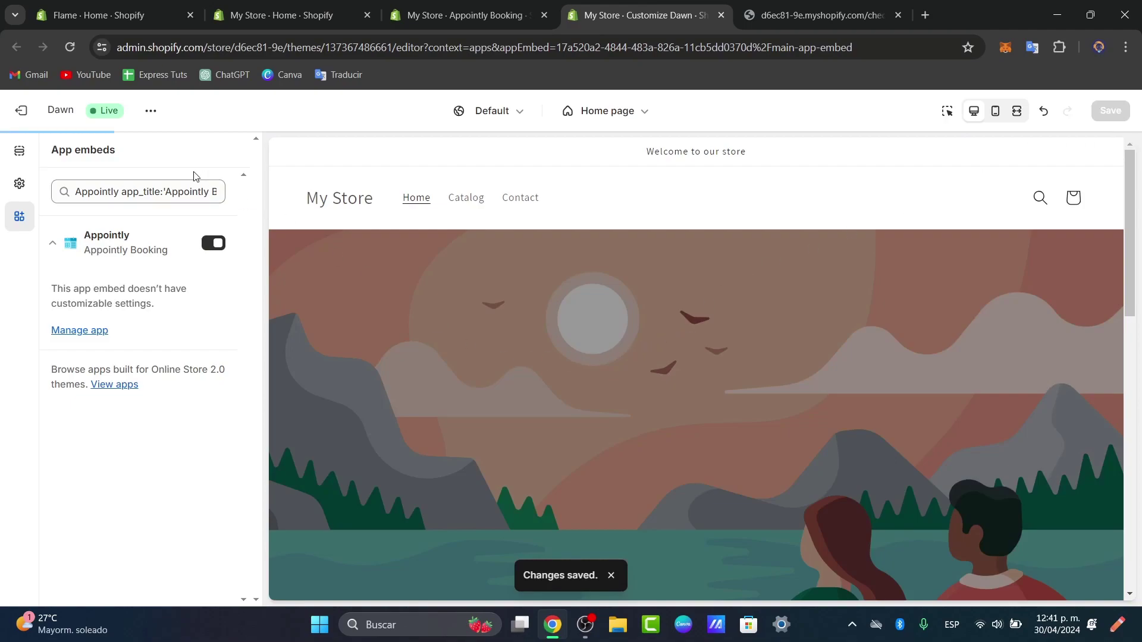
# Preview the Consultation product from the home page's featured products and open its appointment scheduling form.
pyautogui.click(150, 111)
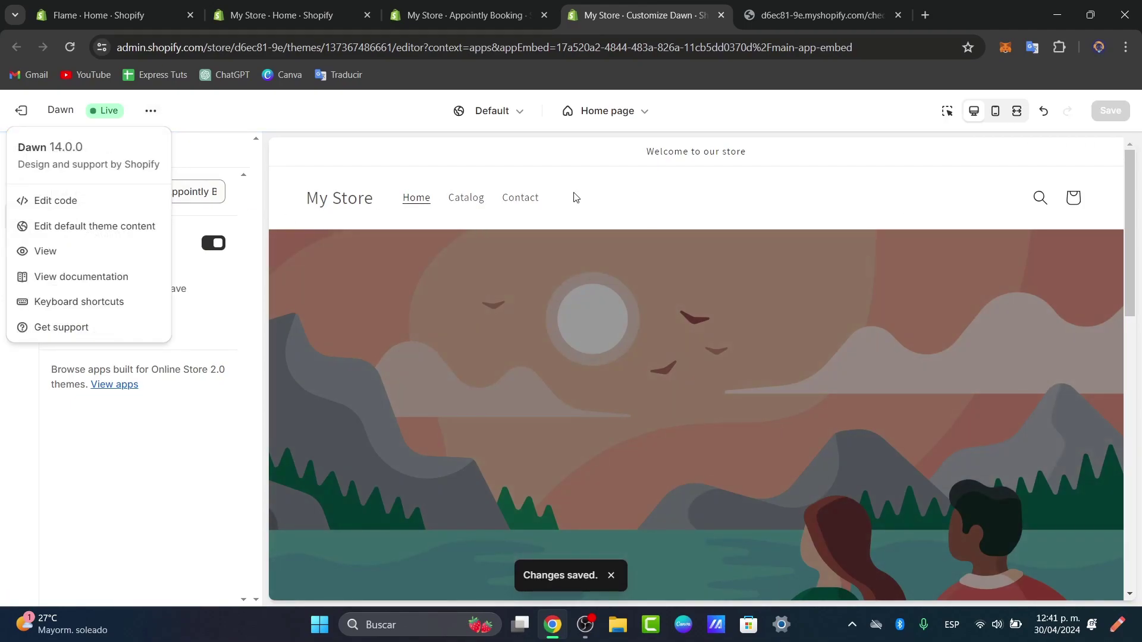
pyautogui.click(594, 201)
pyautogui.scroll(-7, 604, 202)
pyautogui.scroll(-3, 608, 218)
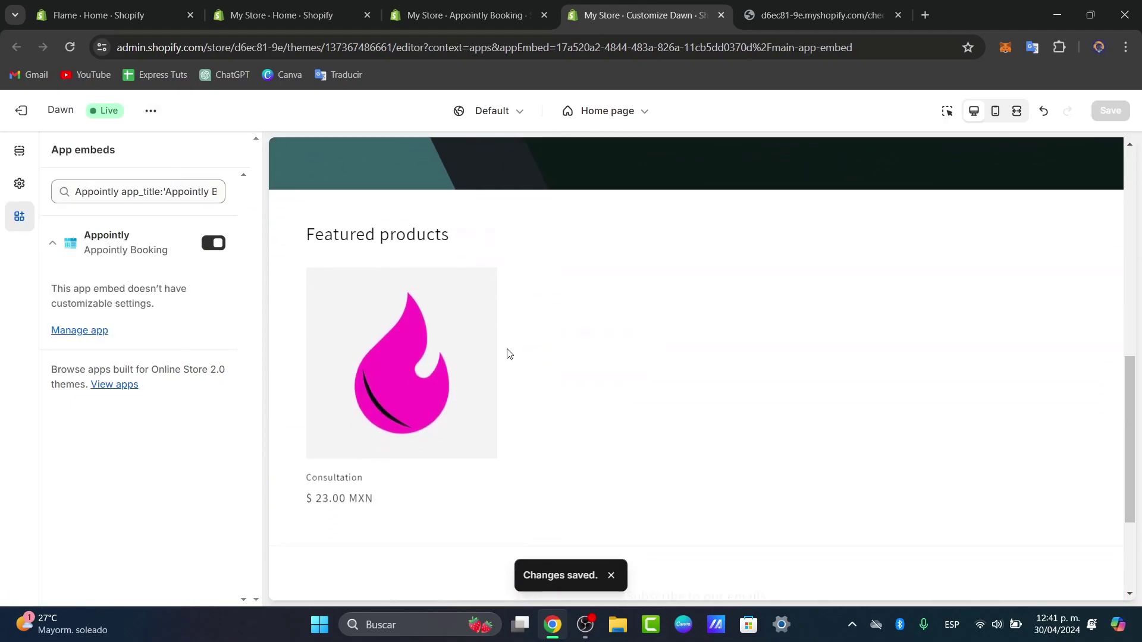
pyautogui.click(363, 450)
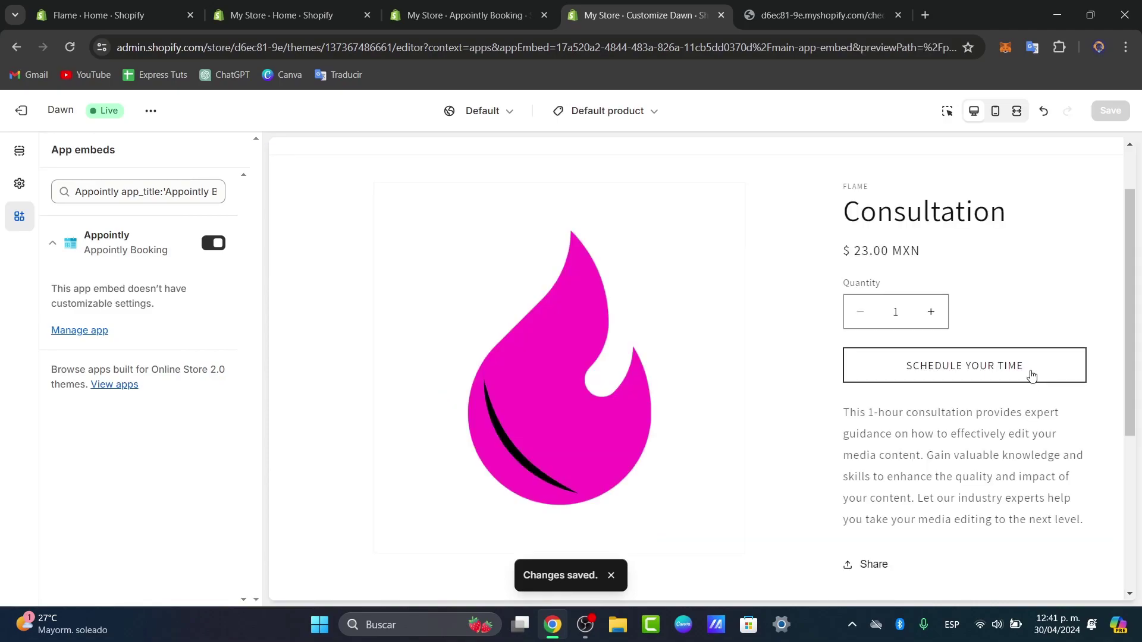
pyautogui.click(920, 367)
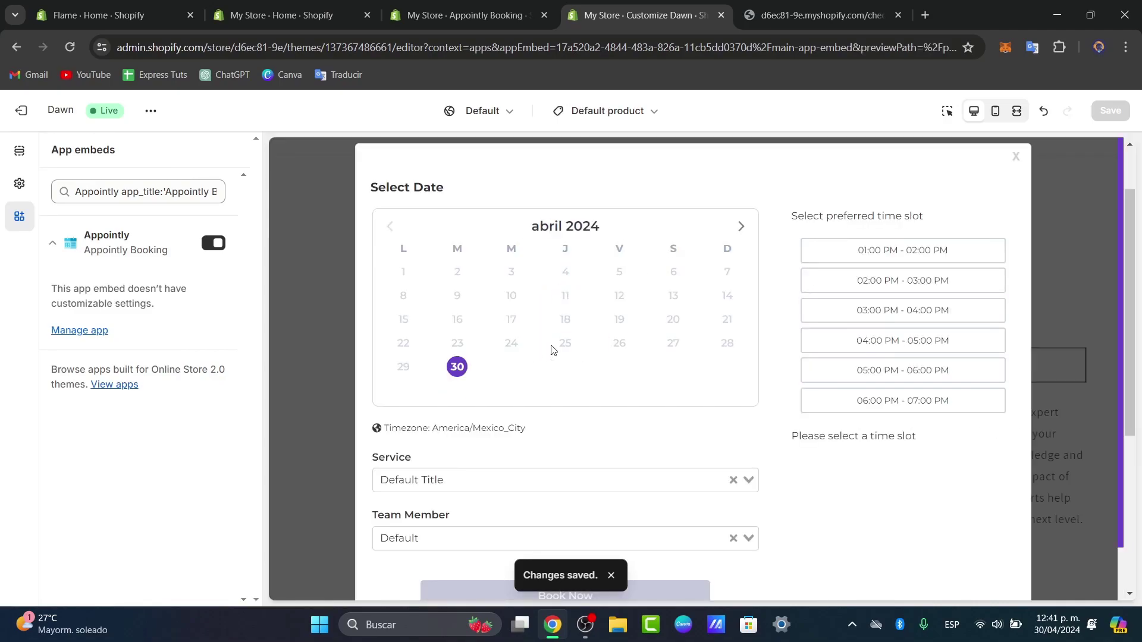
# Examine the booking form and try the 01:00 PM - 02:00 PM time slot.
pyautogui.scroll(-1, 696, 369)
pyautogui.scroll(1, 632, 313)
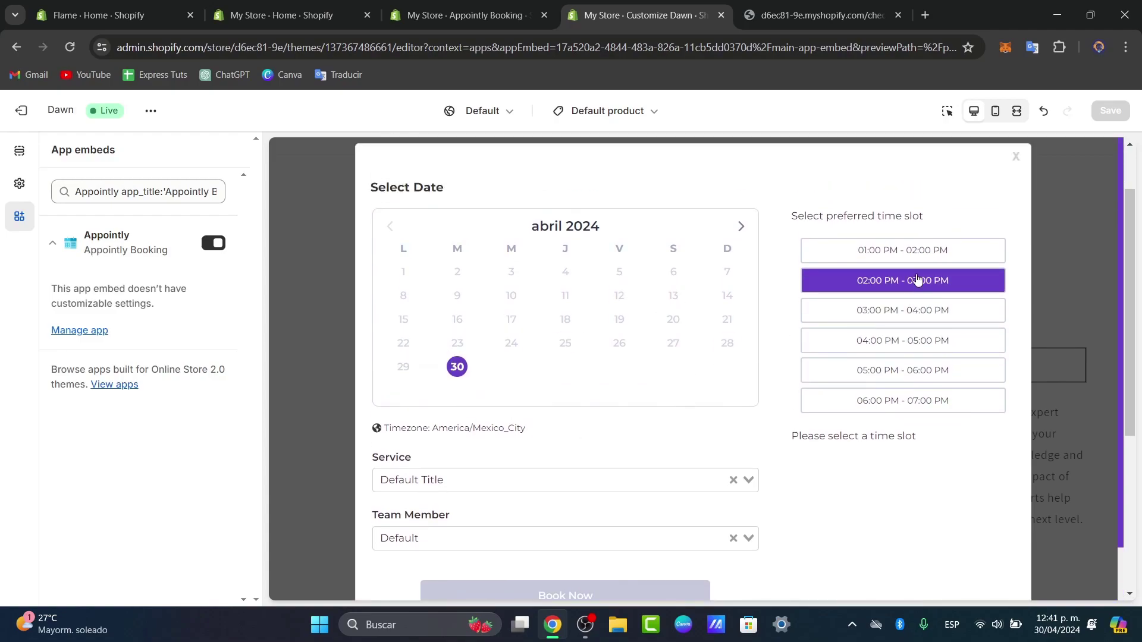
pyautogui.click(928, 250)
pyautogui.click(875, 400)
pyautogui.scroll(-1, 875, 404)
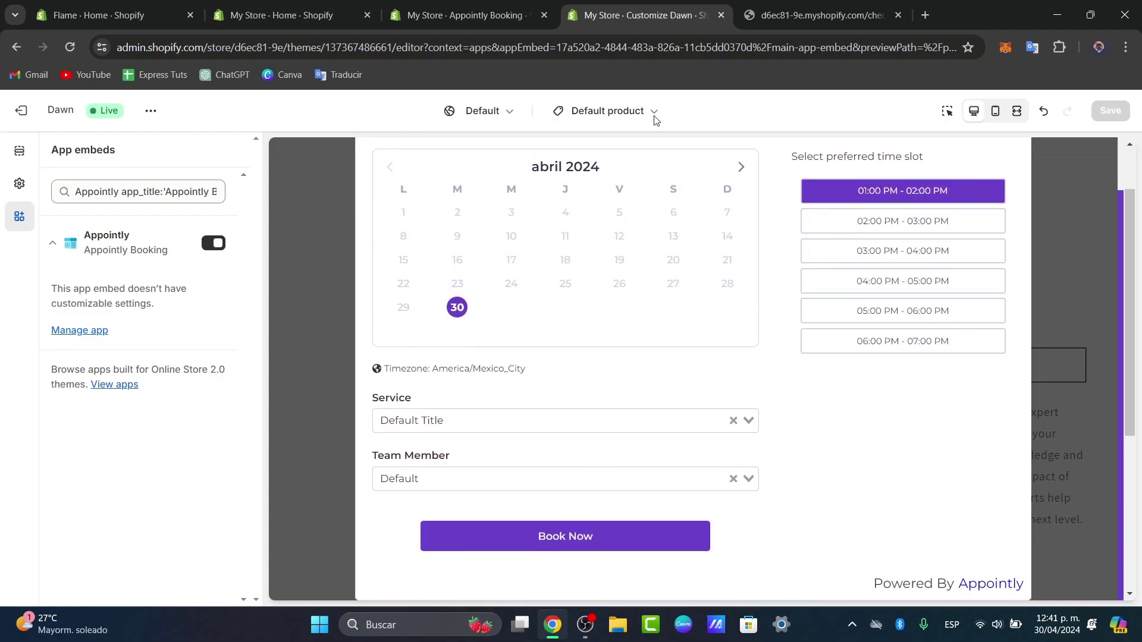
# Look through Appointly Booking's weekly calendar for all team members and open its services.
pyautogui.click(500, 9)
pyautogui.click(372, 256)
pyautogui.click(115, 494)
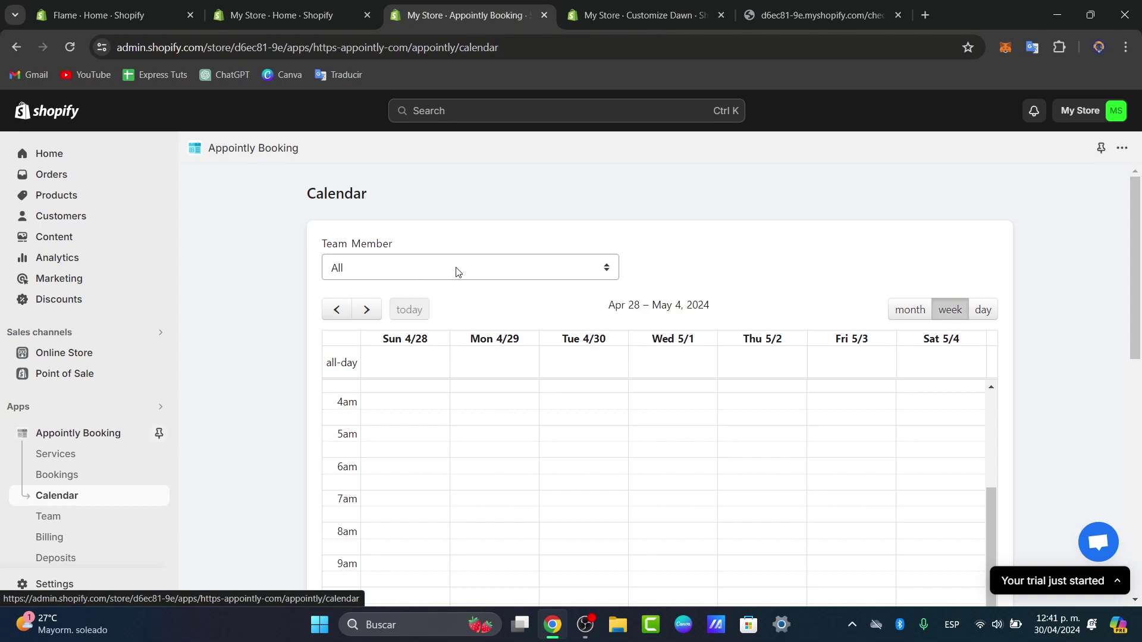
pyautogui.scroll(-3, 1003, 303)
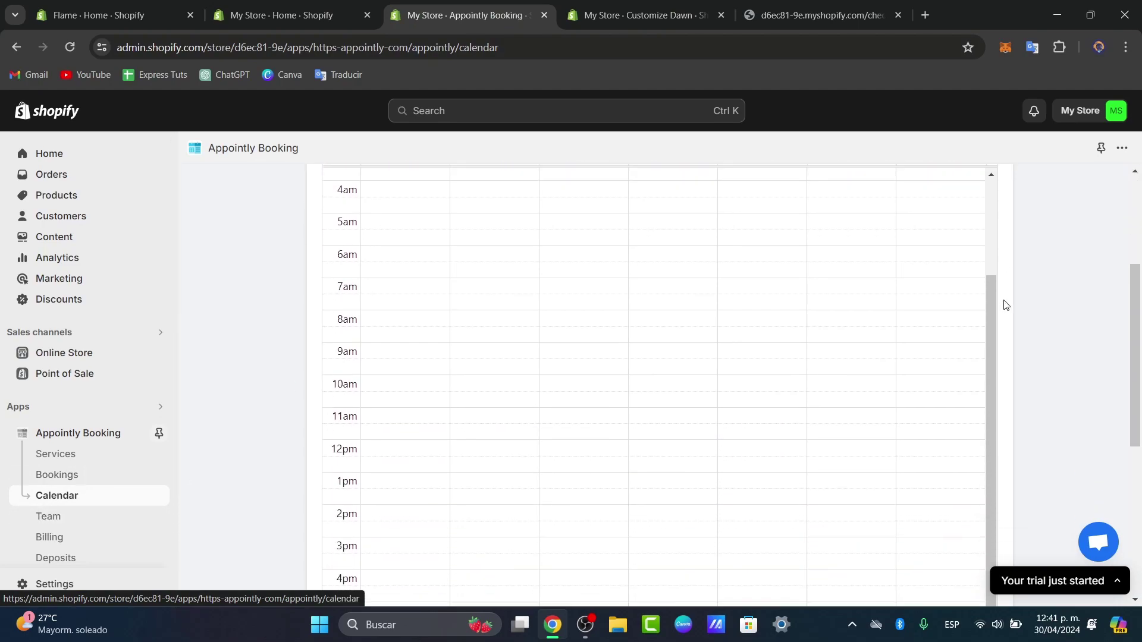
pyautogui.scroll(-3, 928, 357)
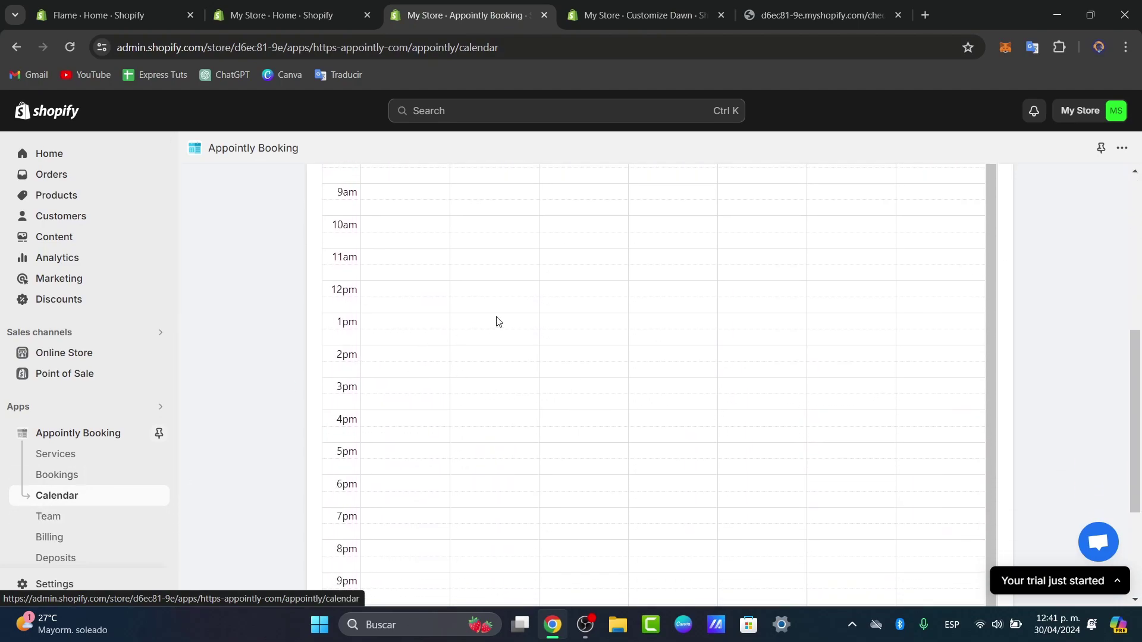
pyautogui.scroll(-2, 498, 322)
pyautogui.click(101, 456)
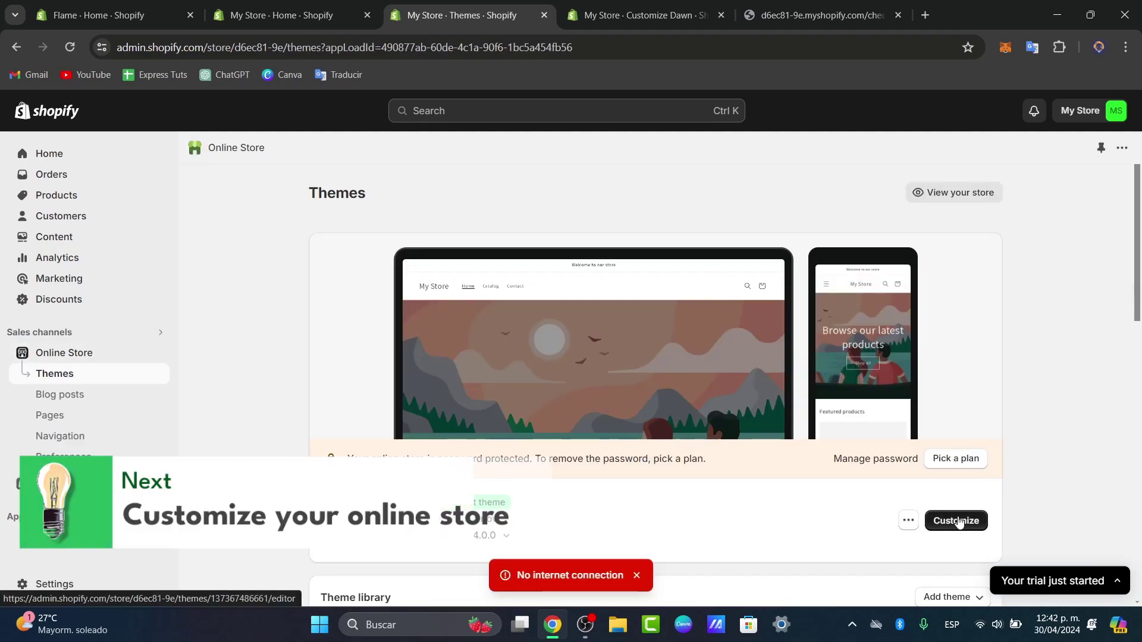
# Open the Dawn theme for customization and look over the home page and the Consultation product page.
pyautogui.click(958, 522)
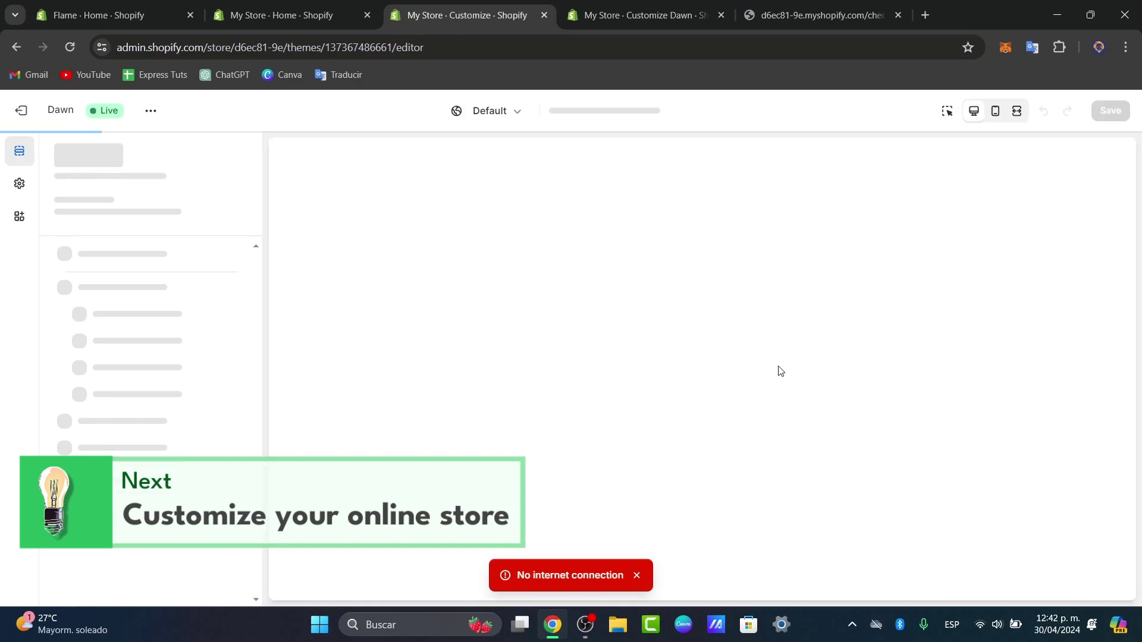
pyautogui.scroll(-3, 780, 395)
pyautogui.scroll(3, 780, 394)
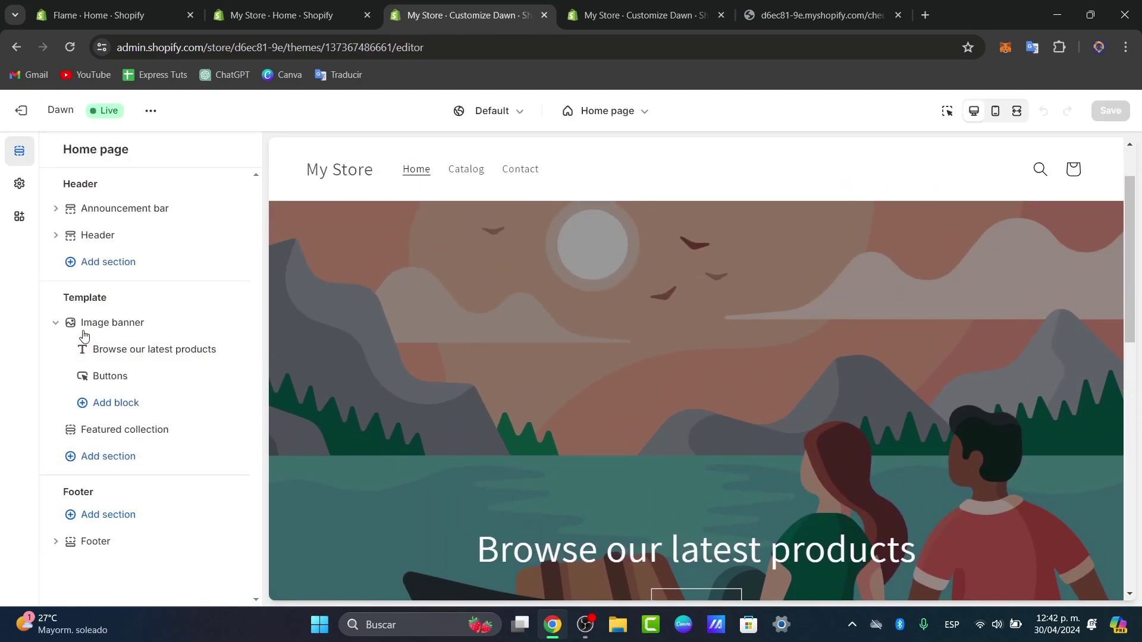
pyautogui.scroll(-3, 659, 366)
pyautogui.scroll(-5, 659, 366)
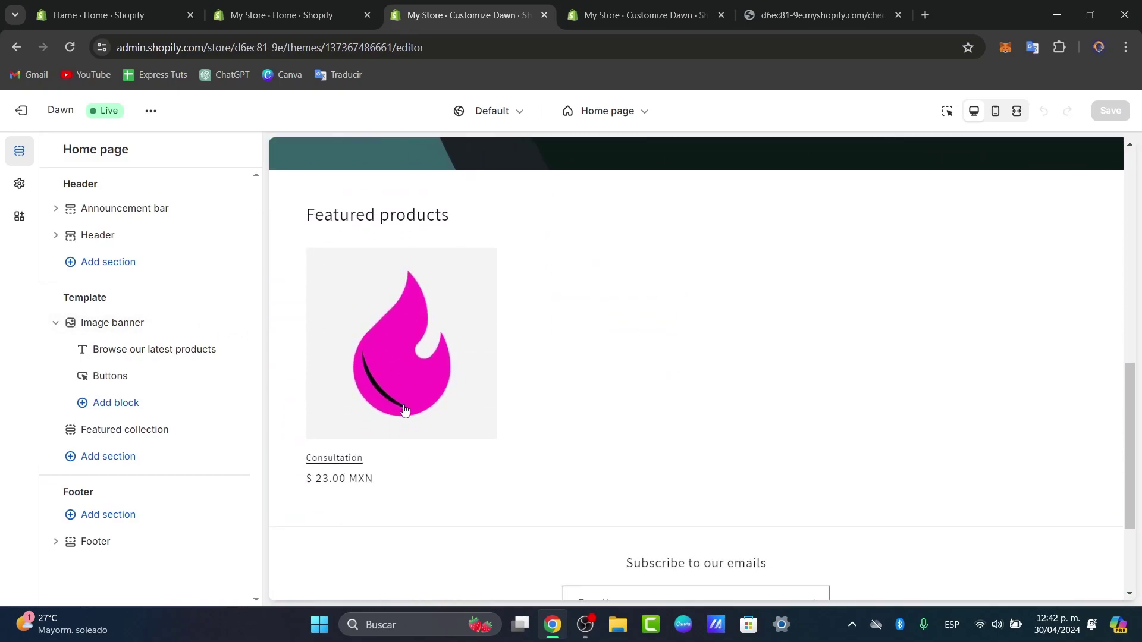
pyautogui.click(399, 355)
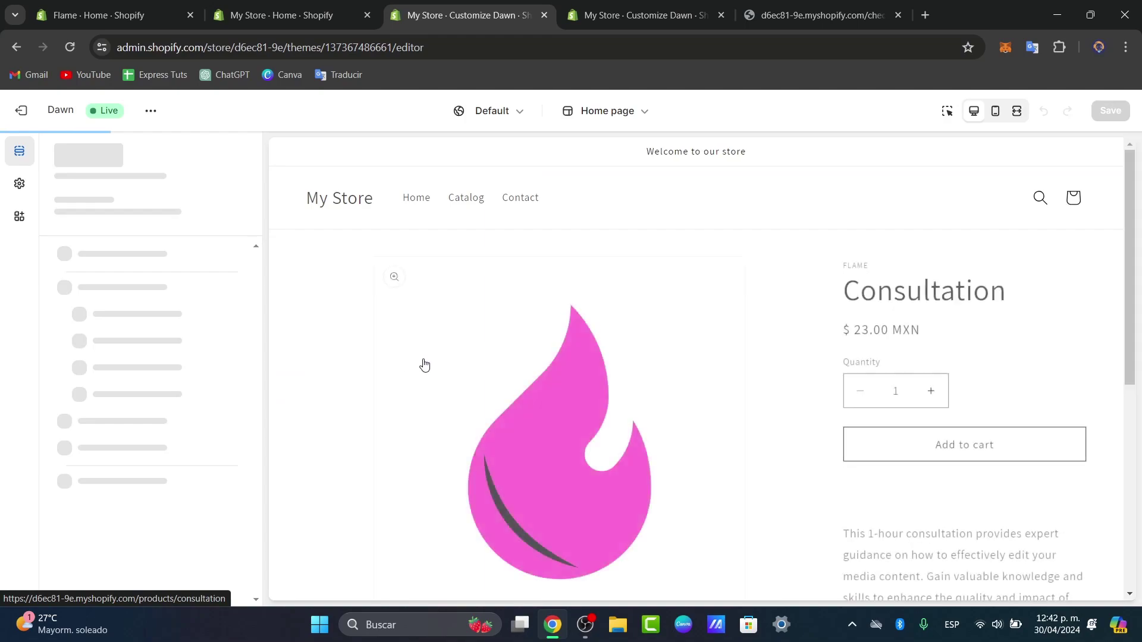
pyautogui.scroll(-4, 968, 398)
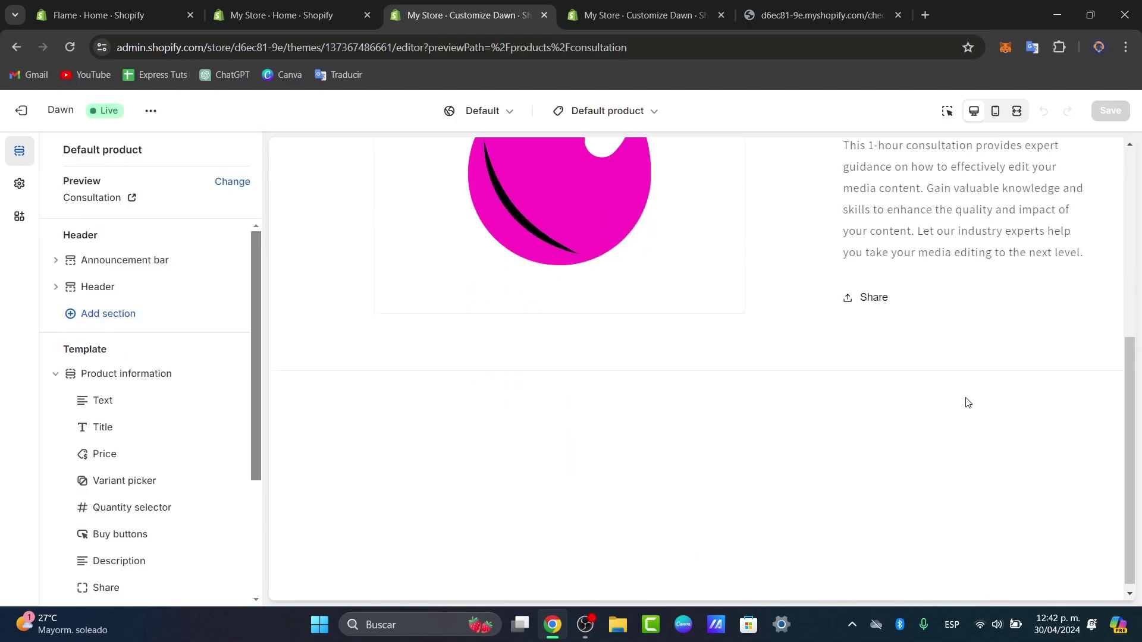
pyautogui.scroll(6, 968, 402)
# Look through the theme settings, including the logo, favicon, color schemes and typography options.
pyautogui.click(28, 186)
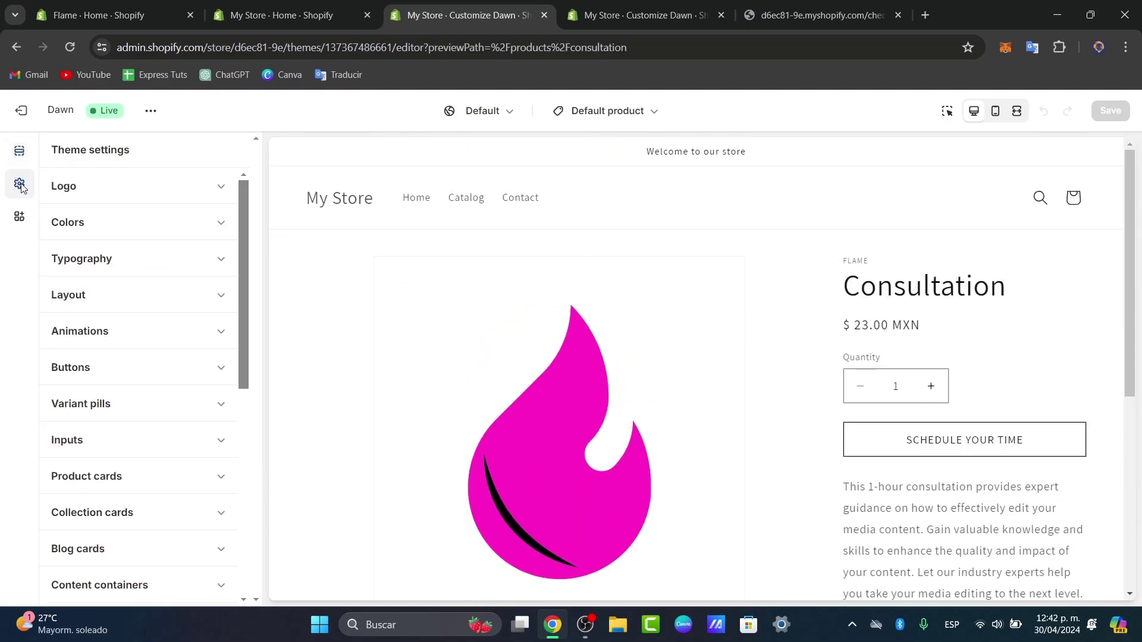
pyautogui.click(121, 196)
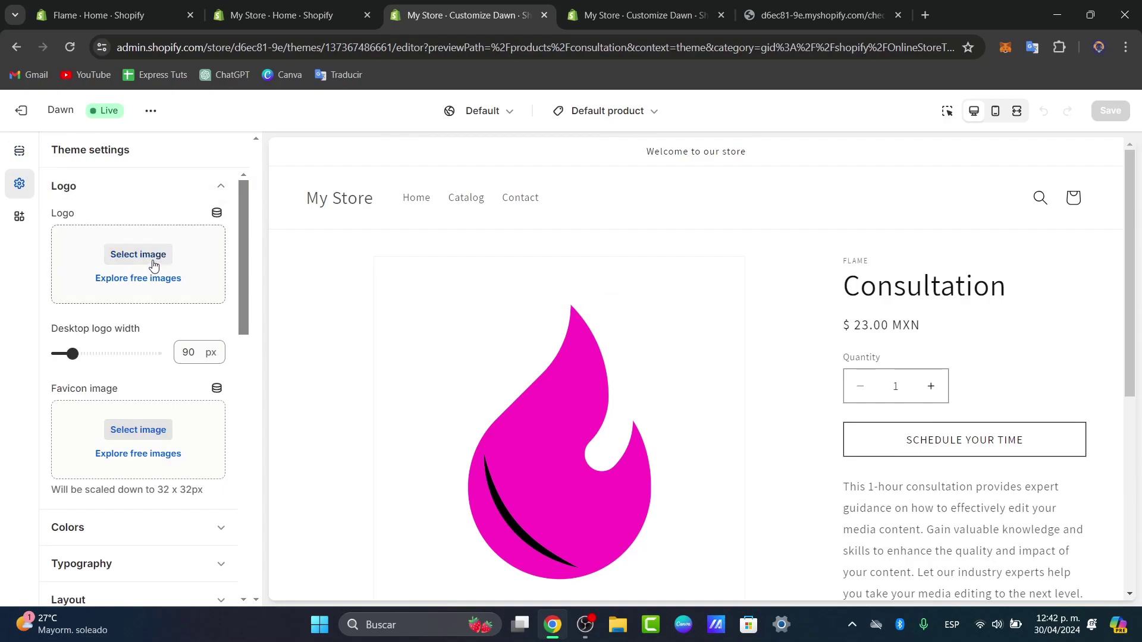
pyautogui.scroll(-1, 171, 377)
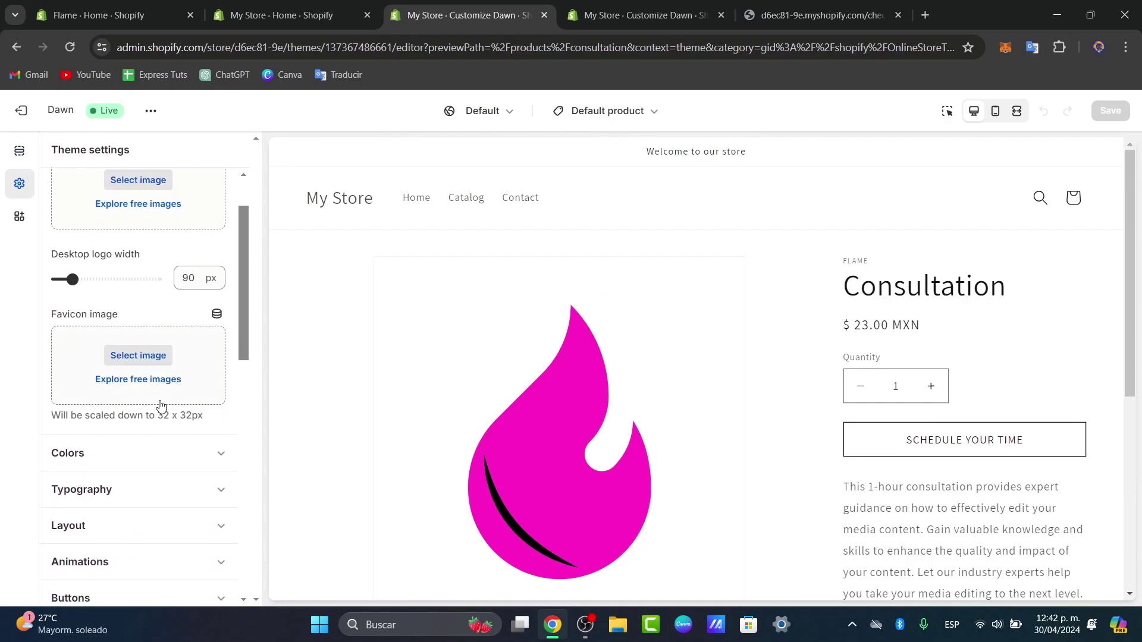
pyautogui.click(169, 452)
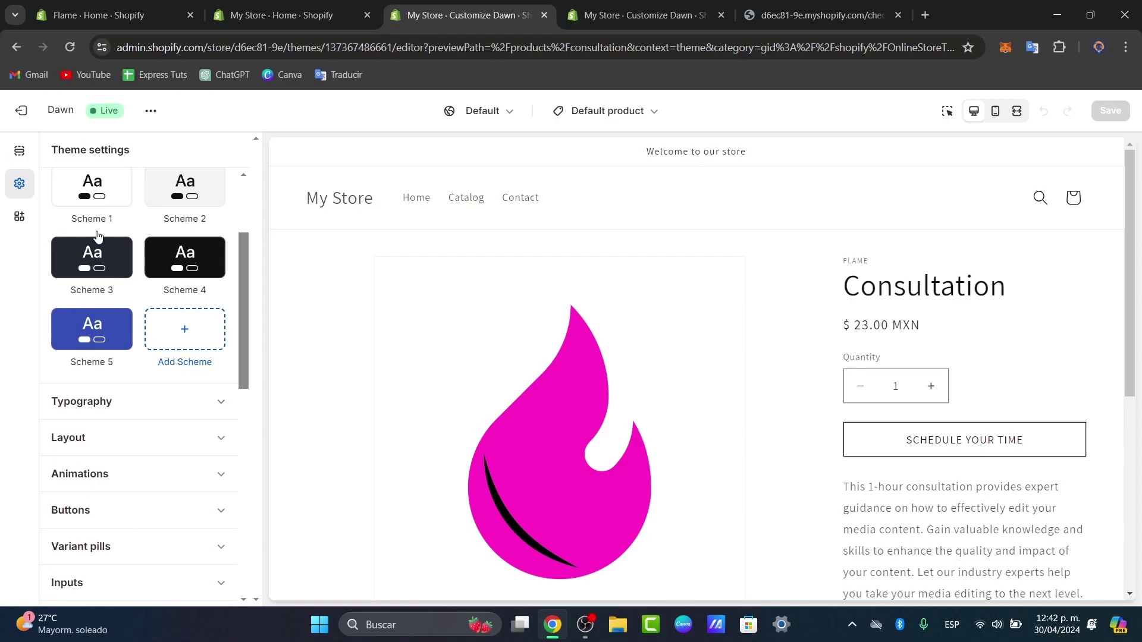
pyautogui.scroll(-1, 224, 328)
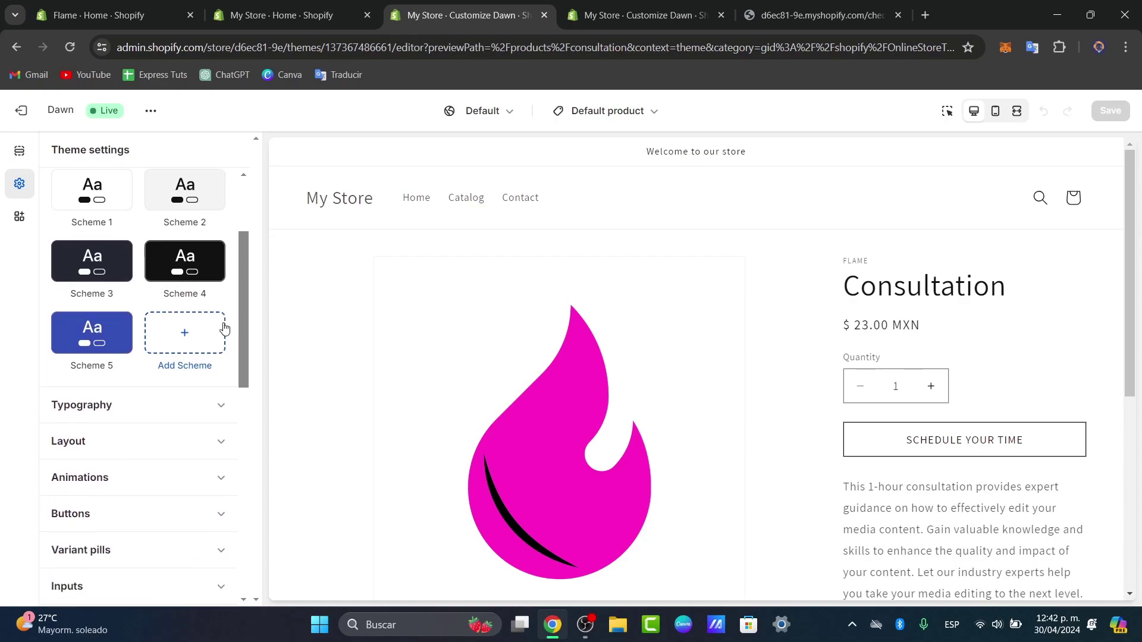
pyautogui.click(168, 402)
pyautogui.scroll(-2, 172, 381)
pyautogui.scroll(-6, 161, 404)
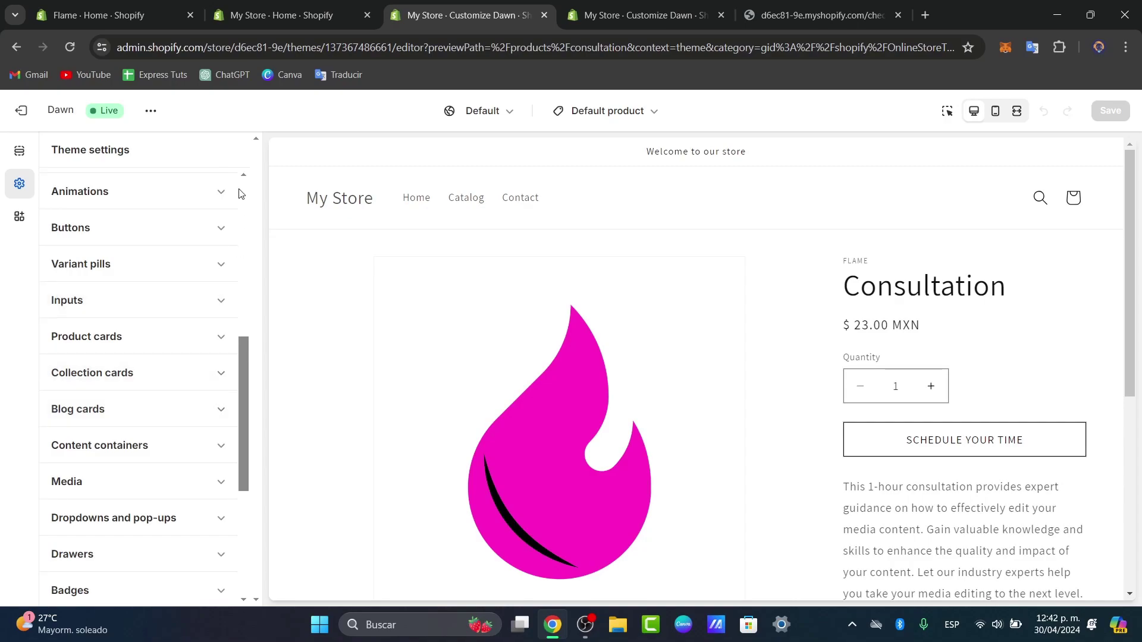
# Leave the theme editor, collapse the trial notice and dismiss the connection error.
pyautogui.click(21, 110)
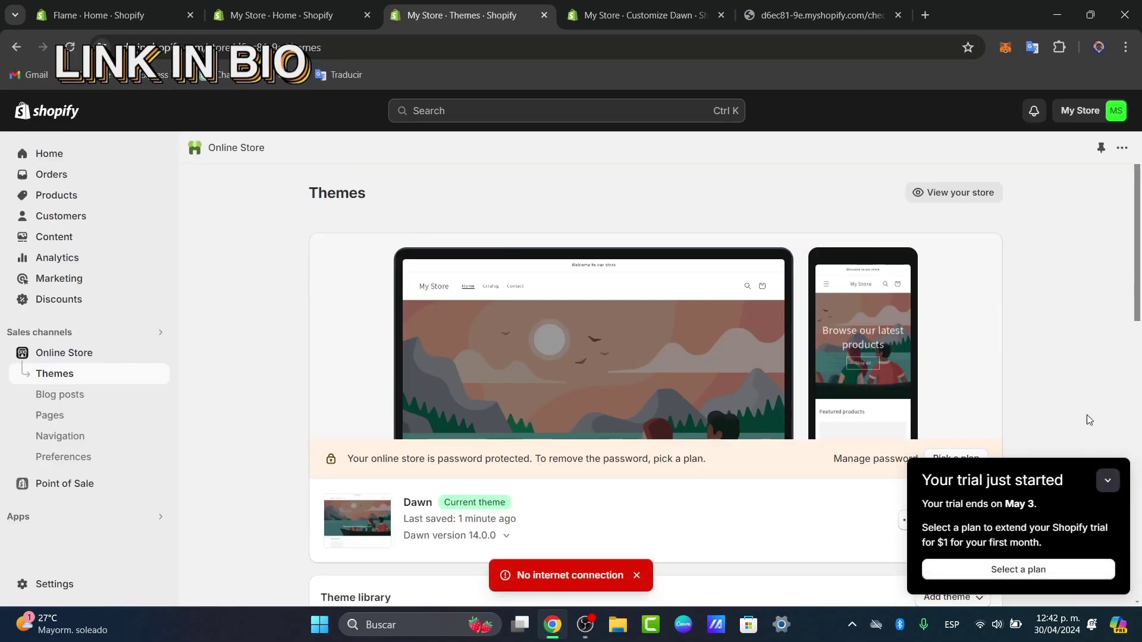
pyautogui.click(1110, 479)
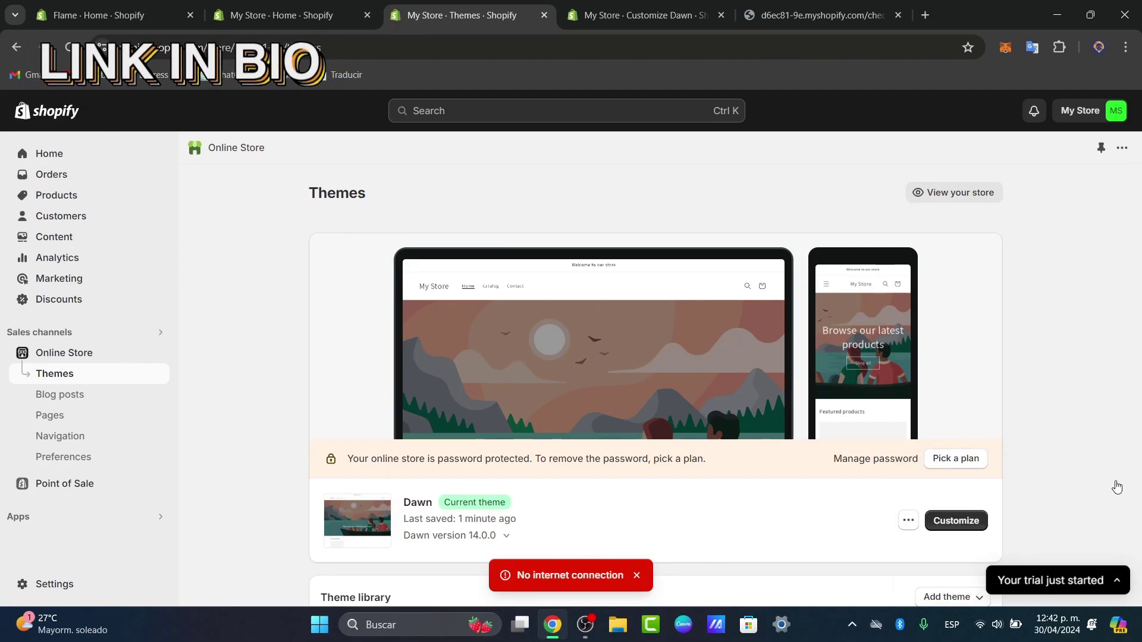
pyautogui.click(636, 576)
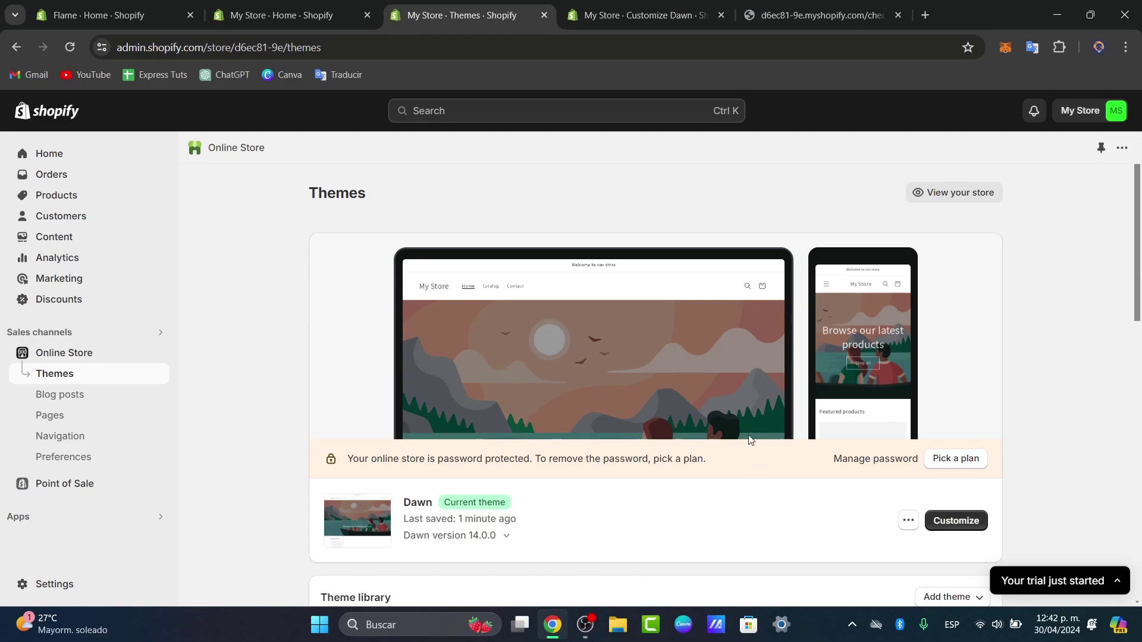
# Open the store's Payments settings and review the payment providers and supported payment methods.
pyautogui.click(52, 583)
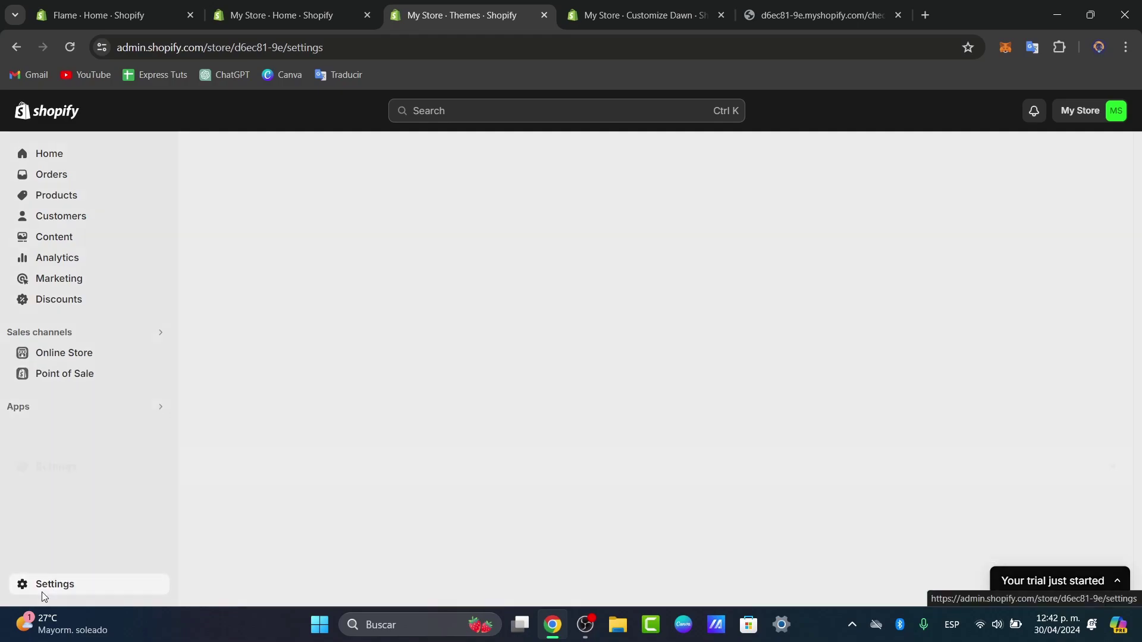
pyautogui.click(306, 367)
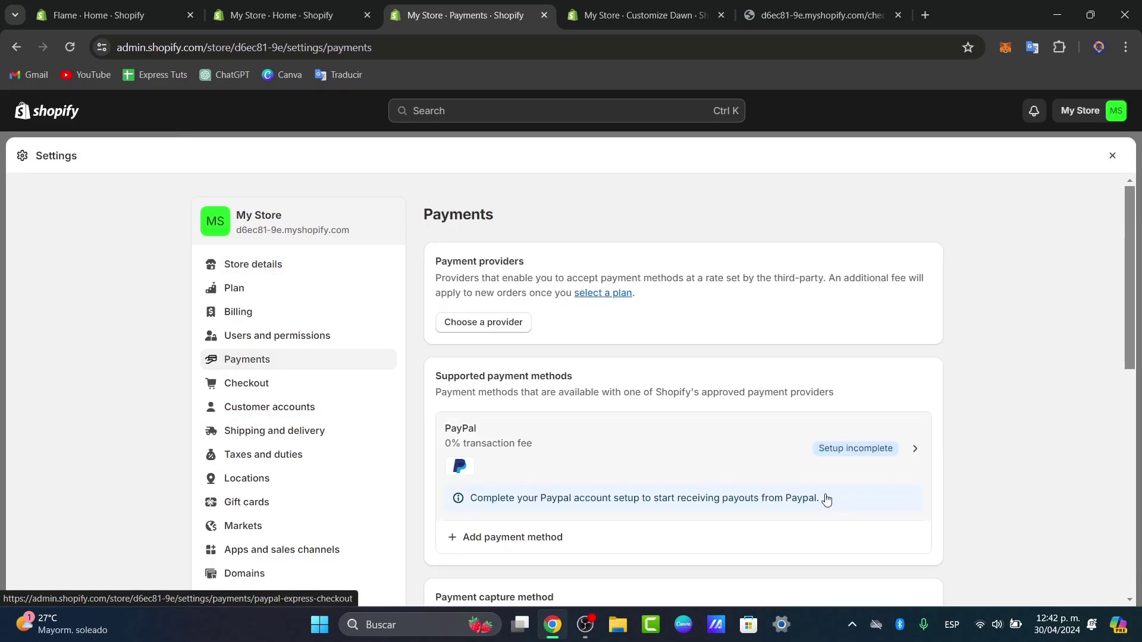
pyautogui.scroll(-3, 541, 456)
pyautogui.scroll(3, 561, 426)
# Open the provider selection and browse the available third-party payment providers.
pyautogui.click(486, 327)
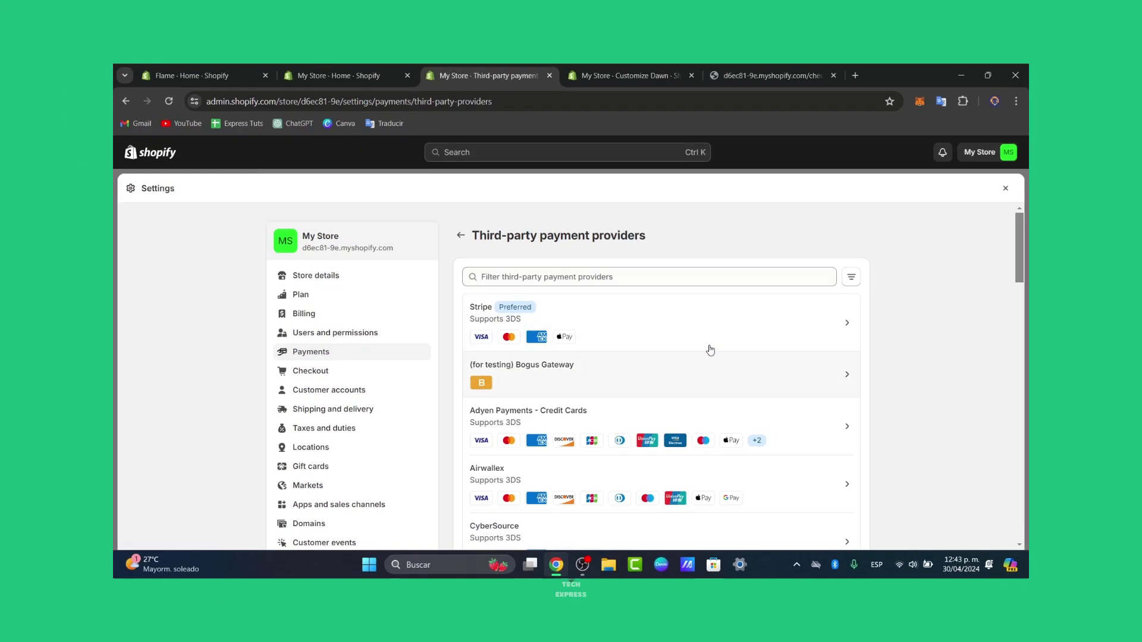
pyautogui.scroll(-3, 688, 400)
pyautogui.scroll(4, 684, 403)
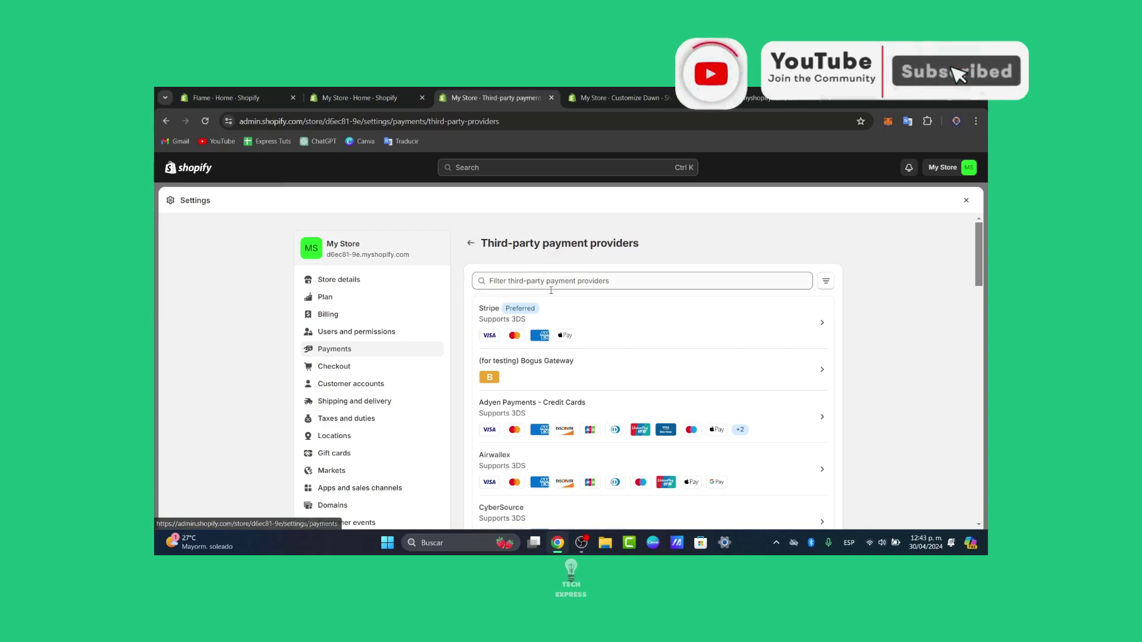
# Close the store settings and open the store account menu that lists the other stores.
pyautogui.click(965, 200)
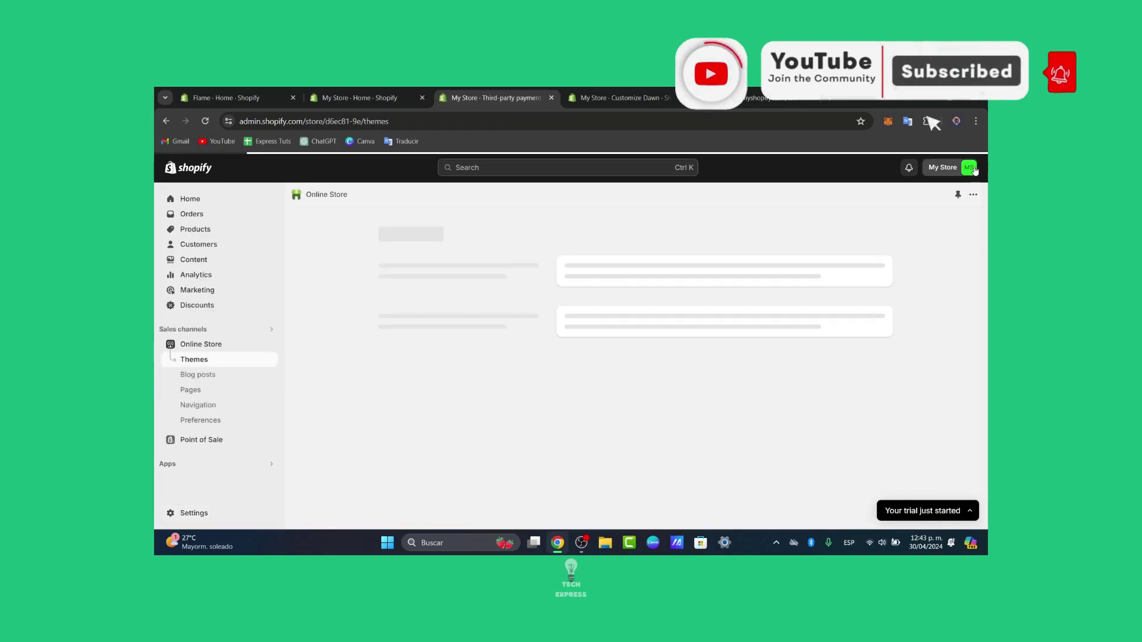
pyautogui.click(945, 167)
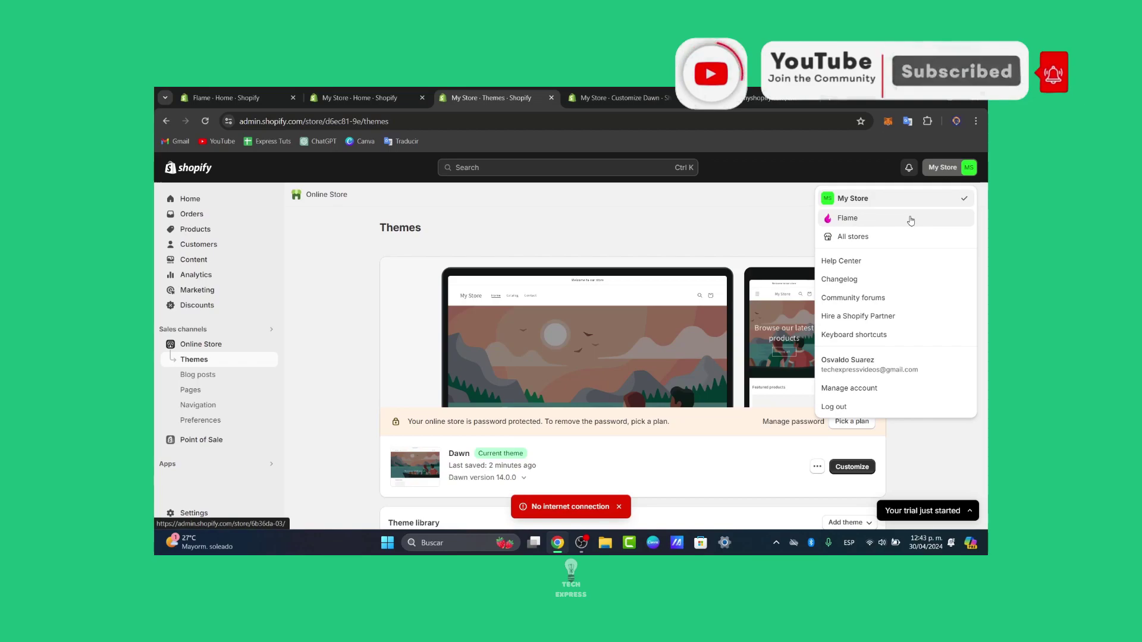